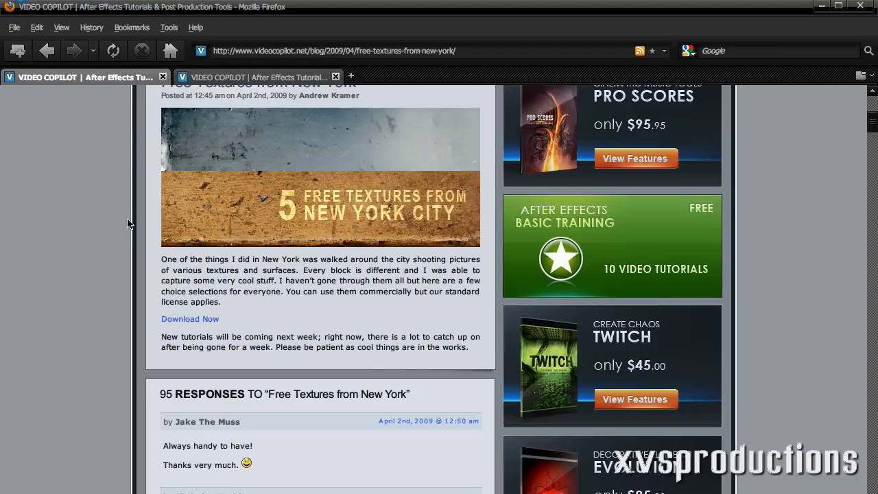
# - Scroll through Video Copilot's New York textures post, then view the Rainy Day rain sounds post
pyautogui.scroll(3, 127, 259)
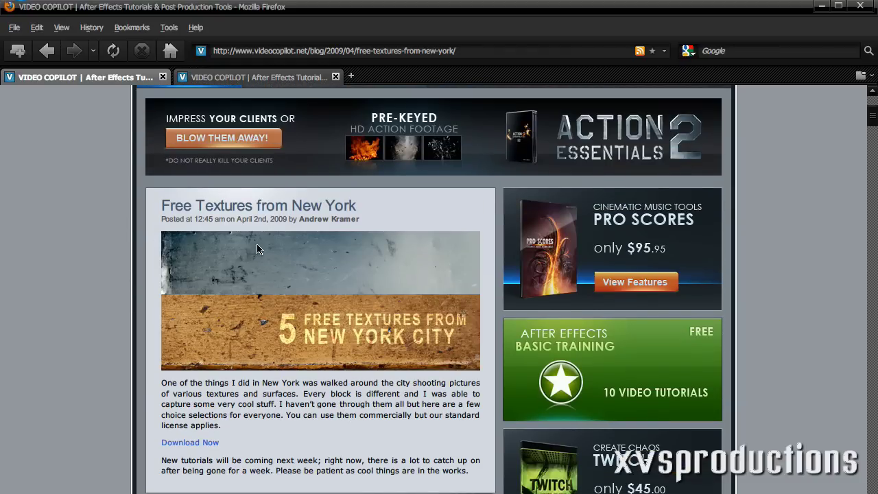
pyautogui.scroll(-1, 250, 300)
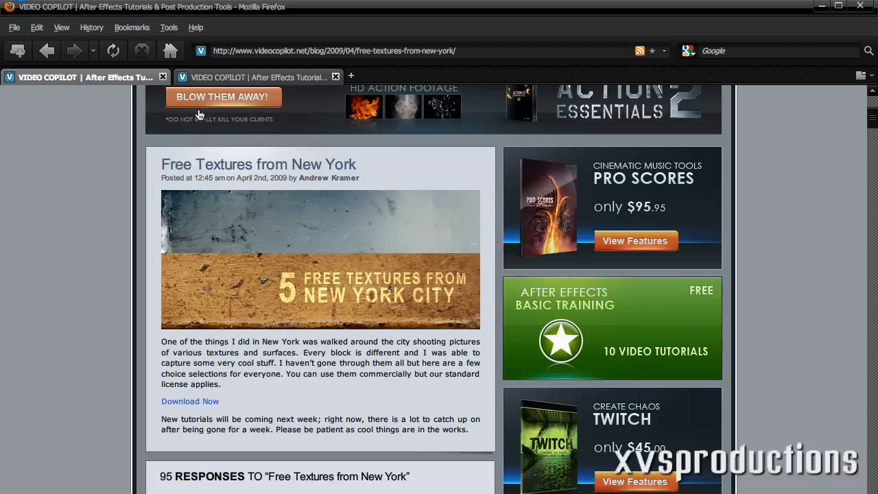
pyautogui.click(201, 79)
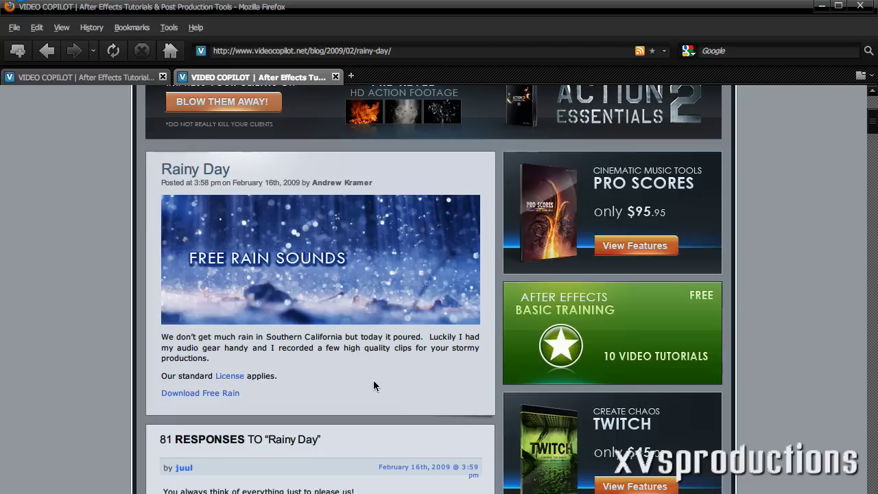
# - Back in After Effects, create a 1280×720, 30 fps composition named 'Rain Animation Intro'
pyautogui.click(67, 73)
pyautogui.hotkey('alt', 'Tab')
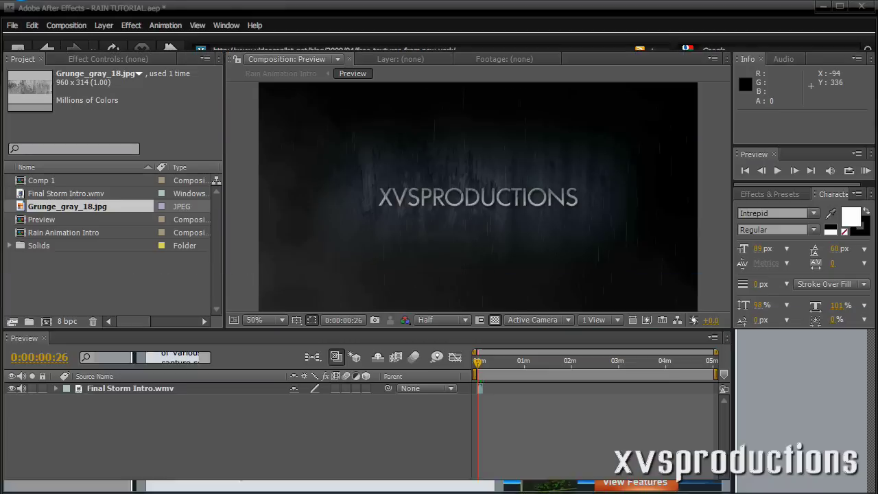
pyautogui.click(66, 26)
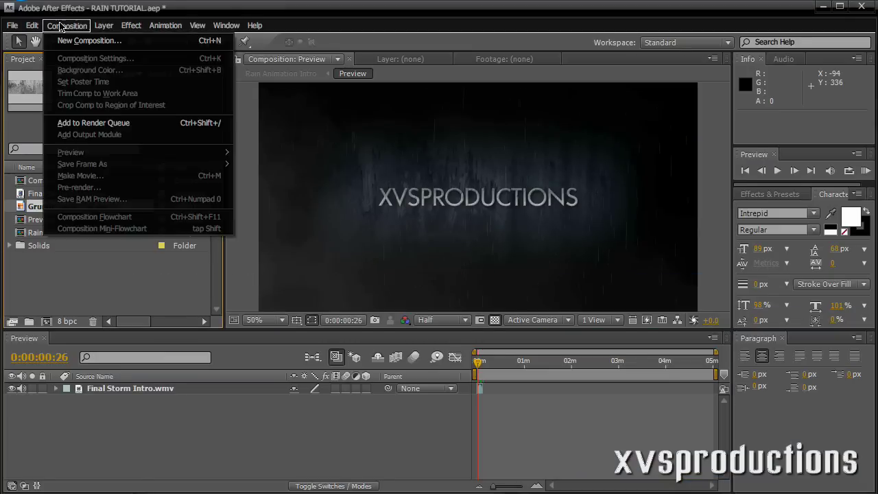
pyautogui.click(75, 38)
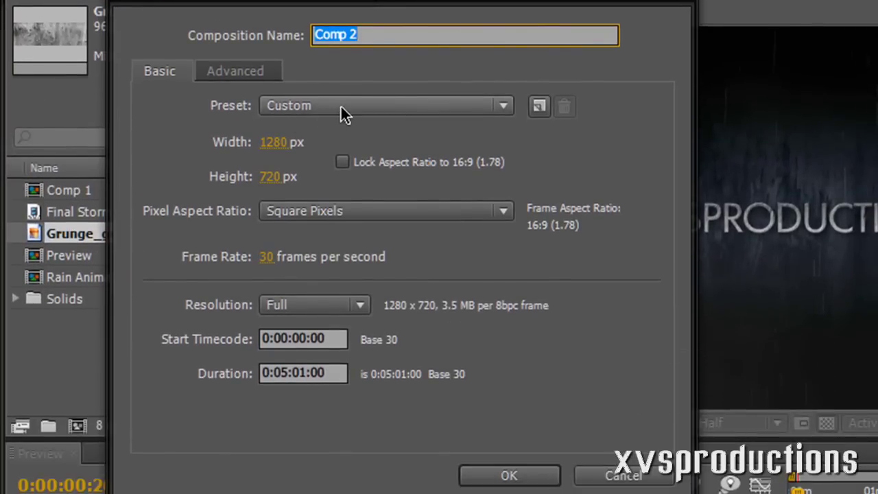
pyautogui.write('Rain Animation Intro')
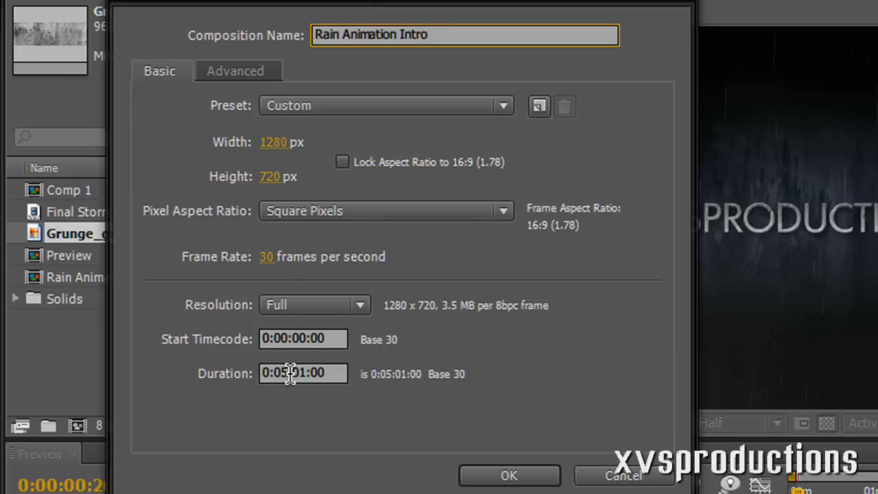
pyautogui.press('Return')
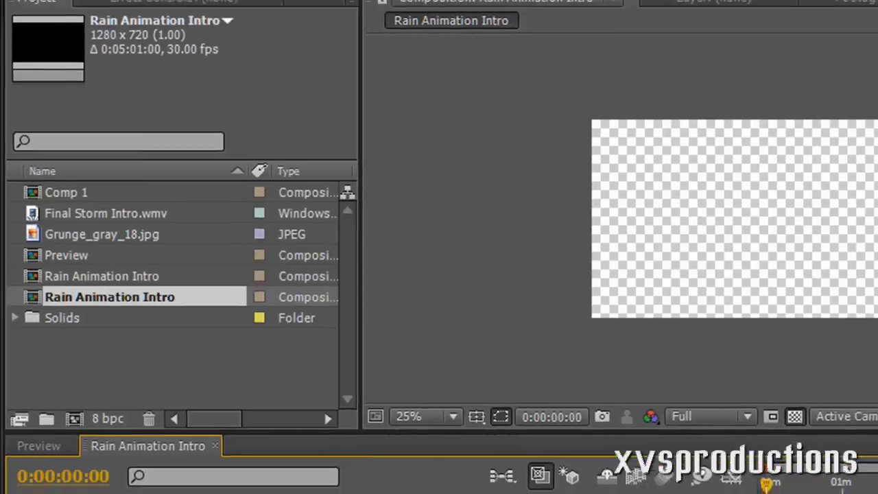
# - Add a black 1280×720 solid layer named 'BG'
pyautogui.click(127, 17)
pyautogui.moveTo(185, 35)
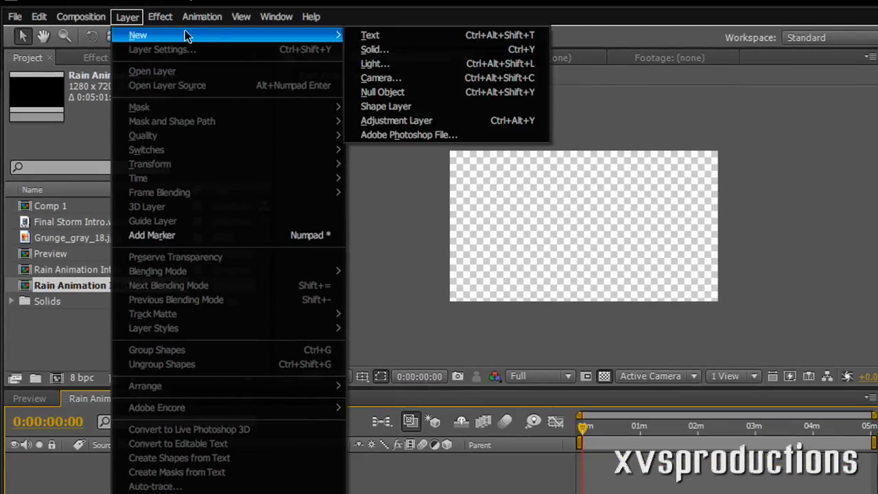
pyautogui.click(372, 50)
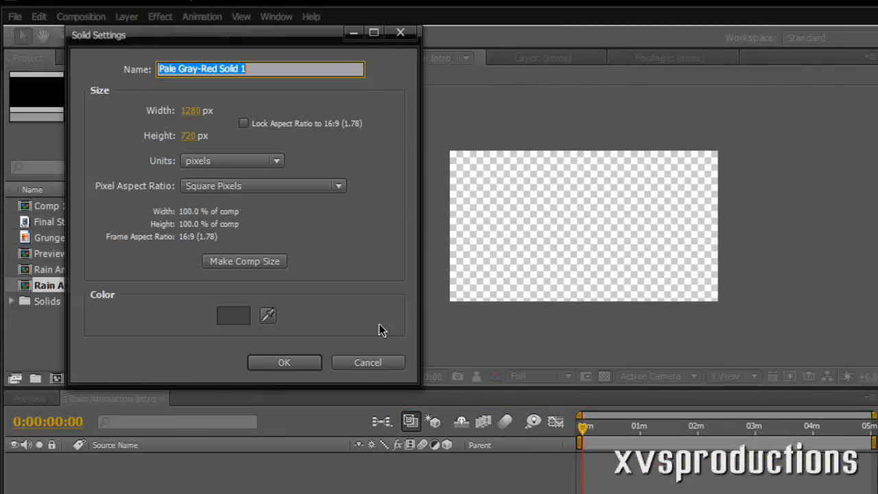
pyautogui.click(233, 315)
pyautogui.moveTo(229, 290); pyautogui.dragTo(222, 393)
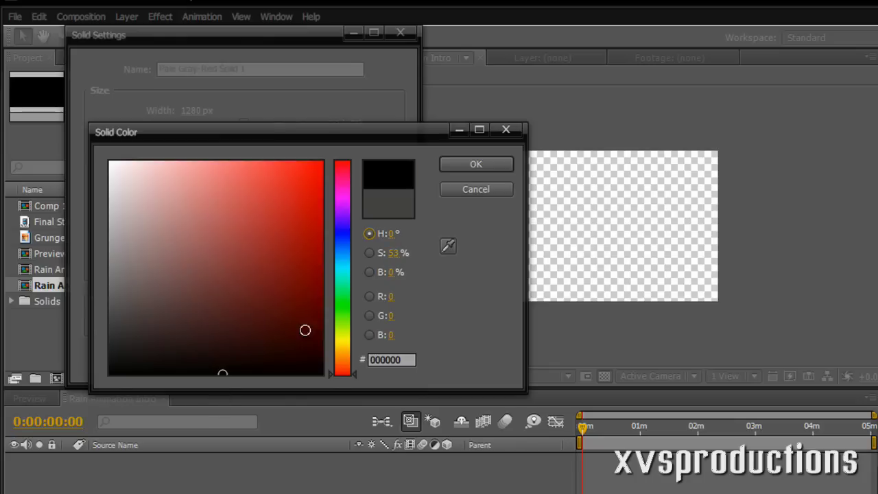
pyautogui.click(473, 165)
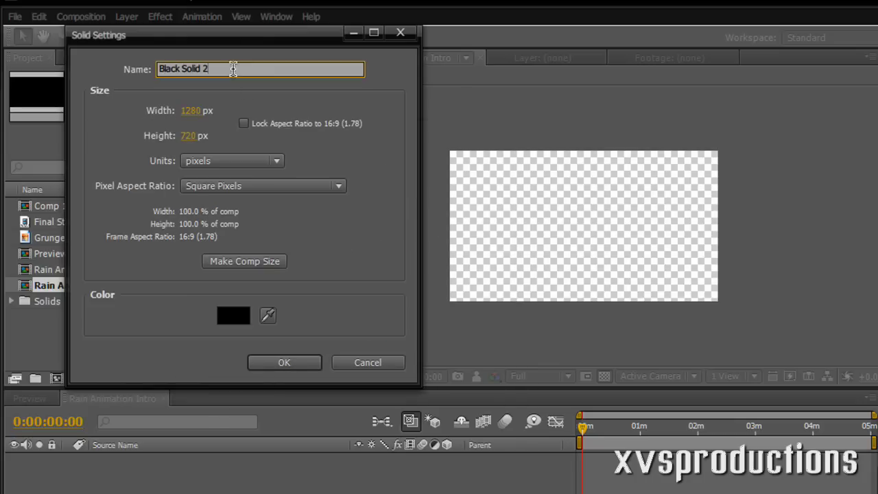
pyautogui.write('BG')
pyautogui.press('Return')
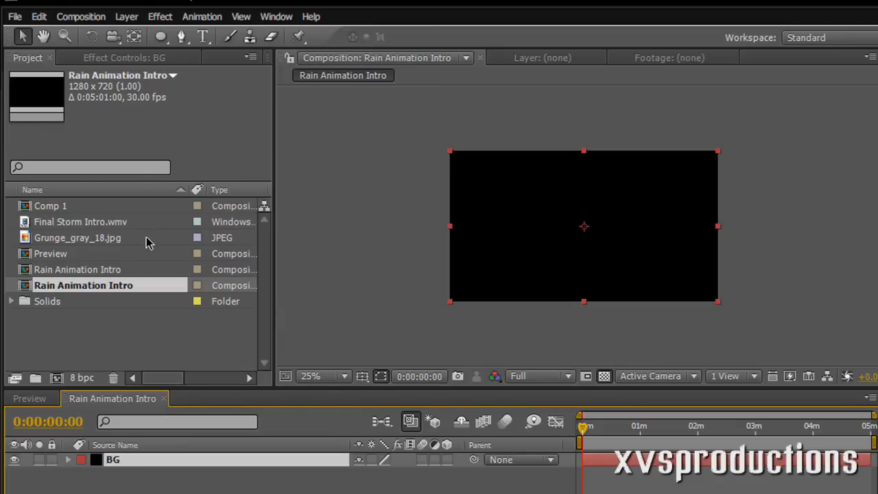
# - Place Grunge_gray_18.jpg in the comp and stretch it to fill the frame
pyautogui.moveTo(113, 240); pyautogui.dragTo(580, 222)
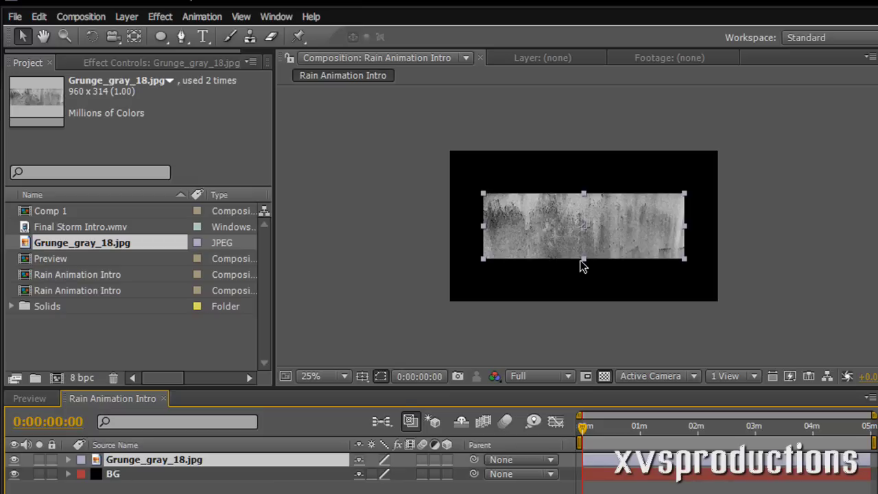
pyautogui.moveTo(582, 259); pyautogui.dragTo(582, 306)
pyautogui.moveTo(480, 230); pyautogui.dragTo(443, 229)
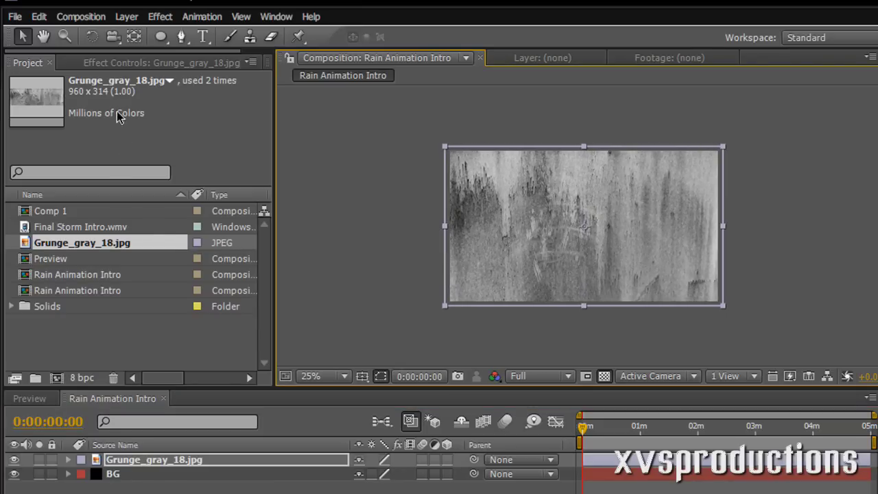
# - Mask the texture with a thin ellipse and set Mask Feather to 100
pyautogui.click(160, 36)
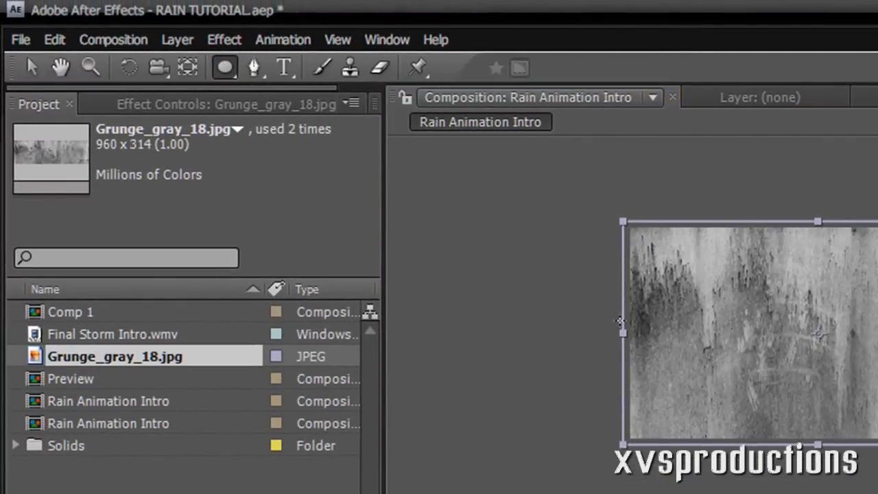
pyautogui.moveTo(620, 320); pyautogui.dragTo(877, 345)
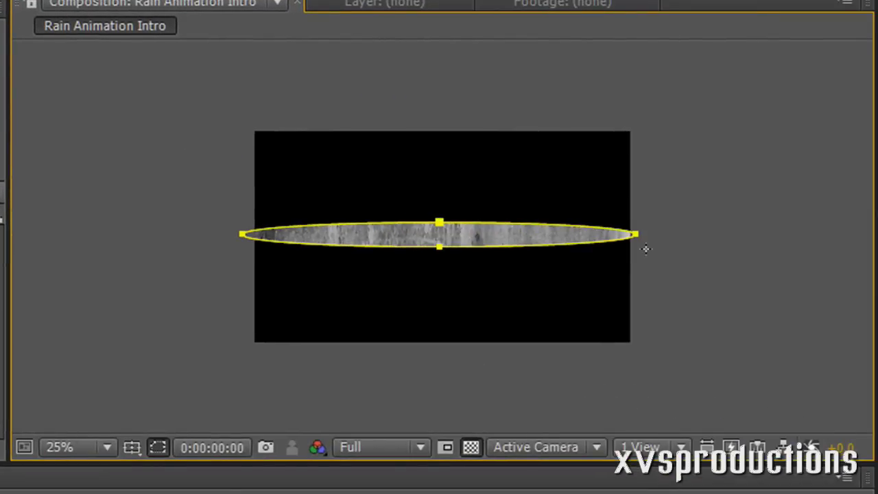
pyautogui.moveTo(646, 249); pyautogui.dragTo(649, 244)
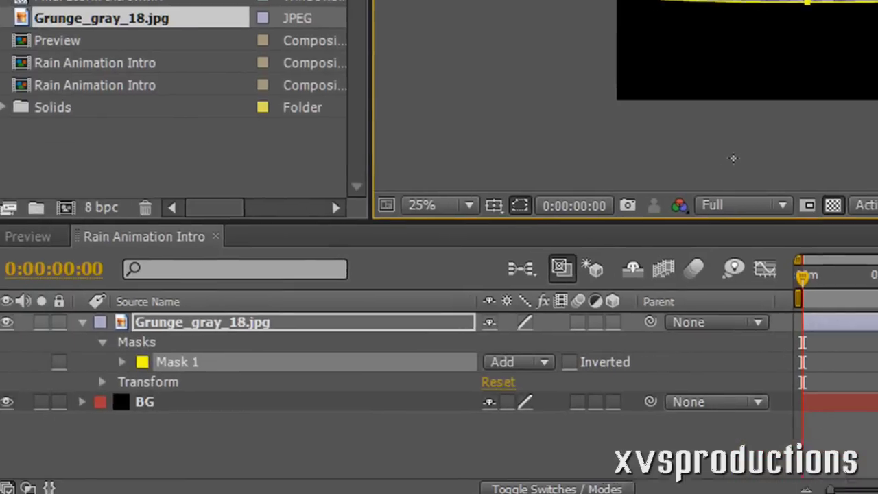
pyautogui.press('f')
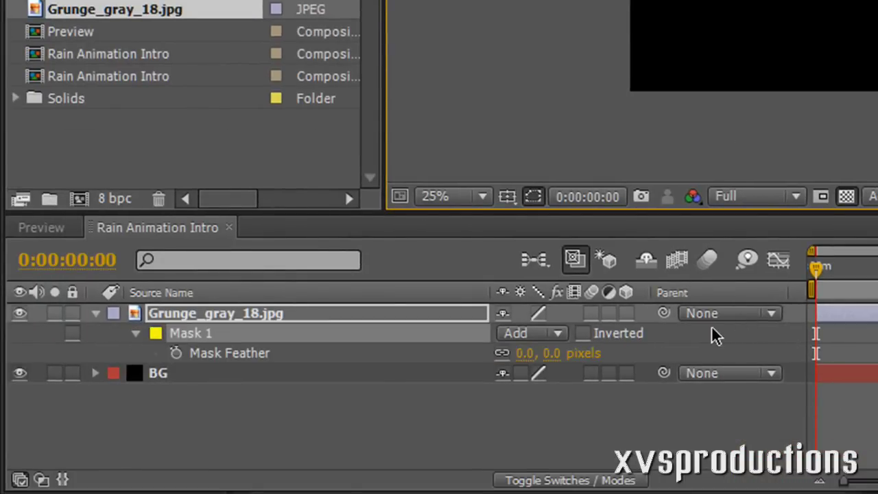
pyautogui.moveTo(530, 355); pyautogui.dragTo(642, 356)
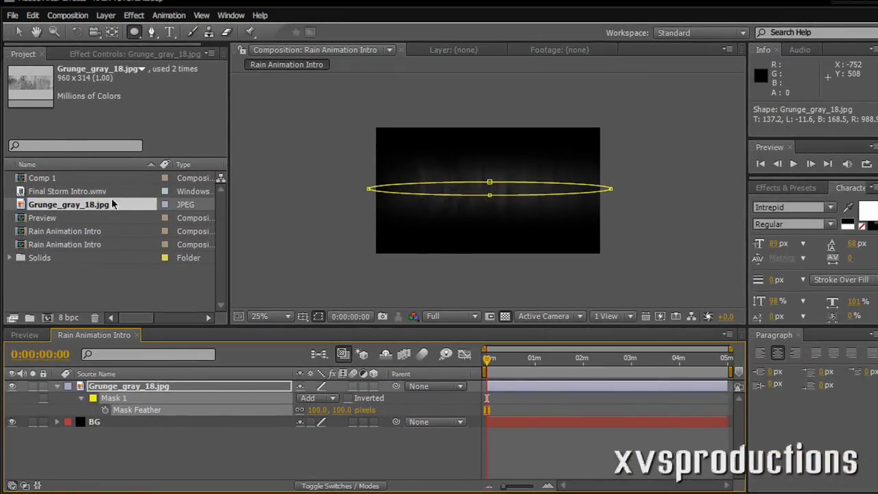
# - Create a text layer reading 'XVSPRODUCTIONS'
pyautogui.click(20, 33)
pyautogui.click(171, 32)
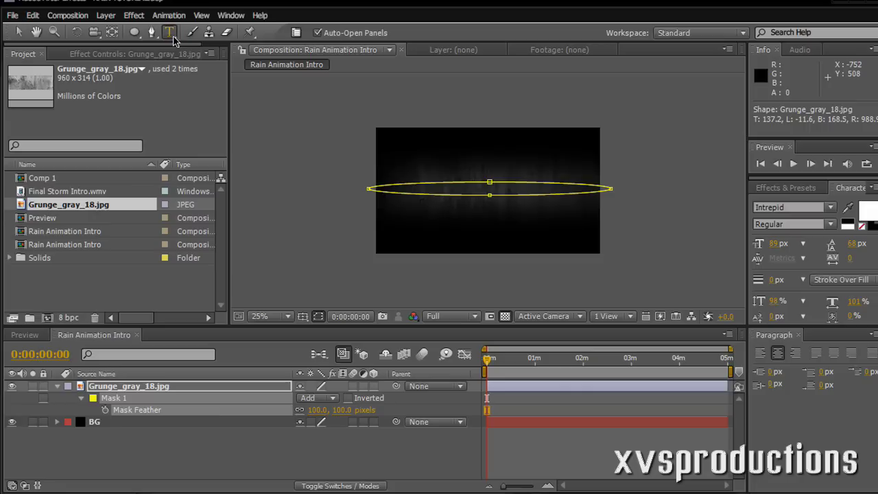
pyautogui.click(437, 190)
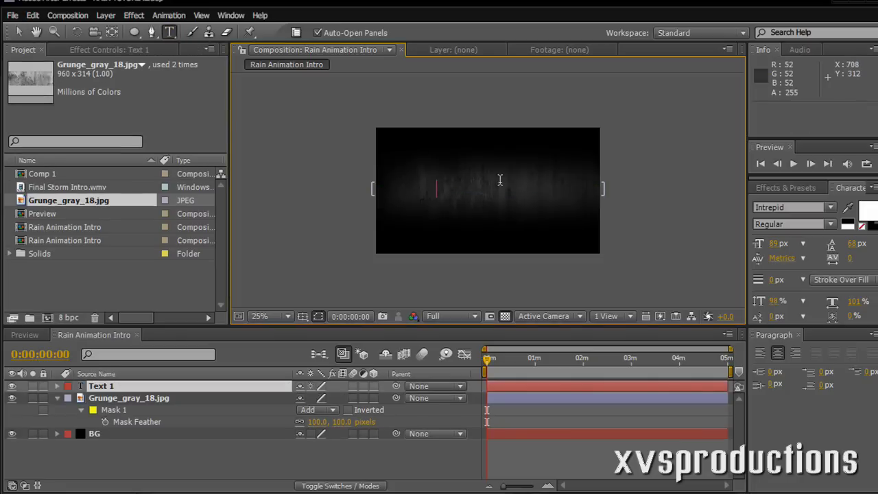
pyautogui.write('XVSPRODUCTIONS')
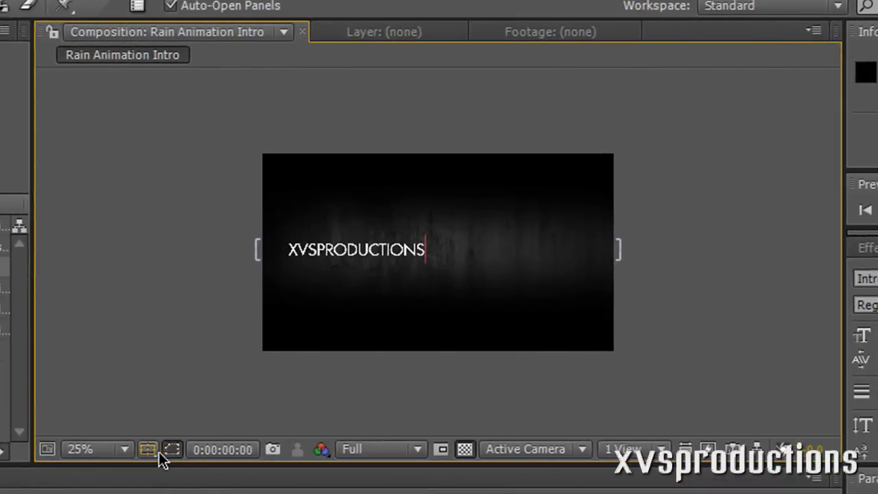
# - Show the Title/Action Safe guides and centre the title in the composition
pyautogui.click(302, 317)
pyautogui.click(155, 473)
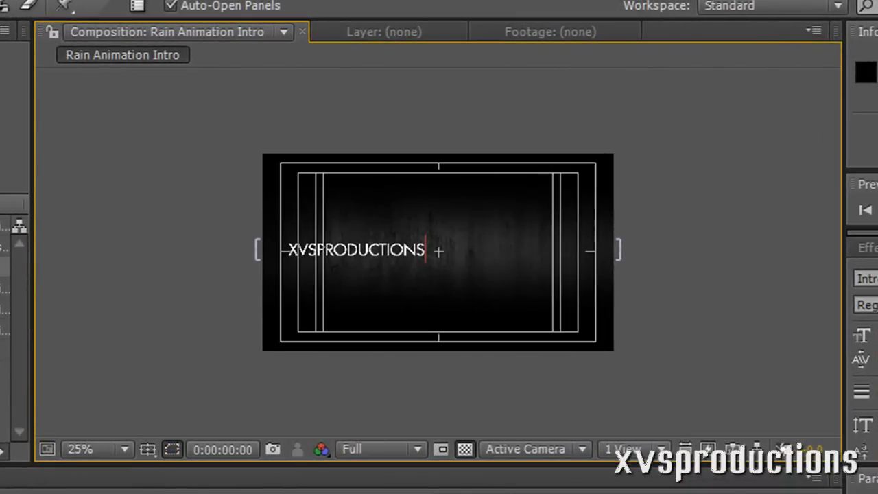
pyautogui.press('Escape')
pyautogui.press('v')
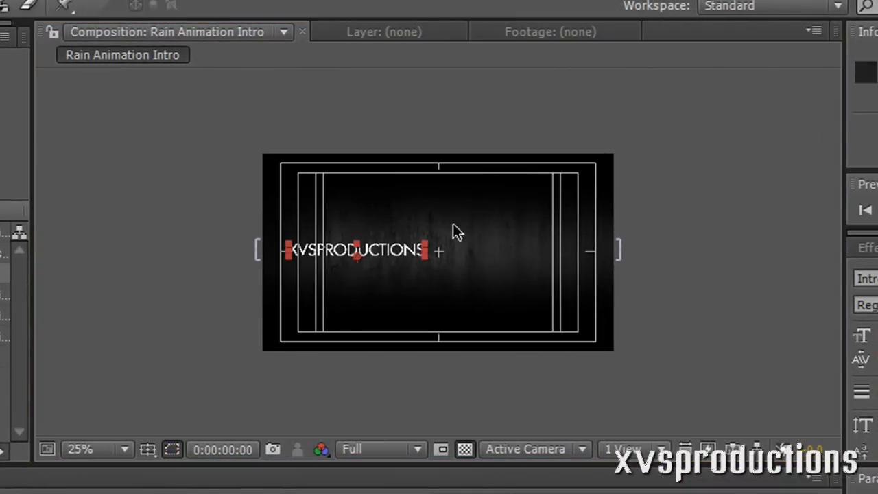
pyautogui.moveTo(422, 251); pyautogui.dragTo(494, 252)
pyautogui.hotkey('ctrl', 'Home')
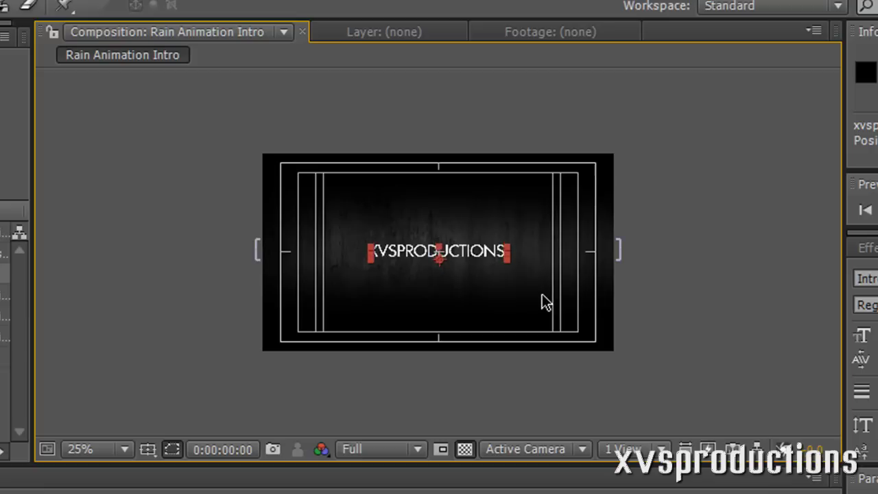
# - Hide the Title/Action Safe guides and zoom the preview to 50%
pyautogui.click(209, 370)
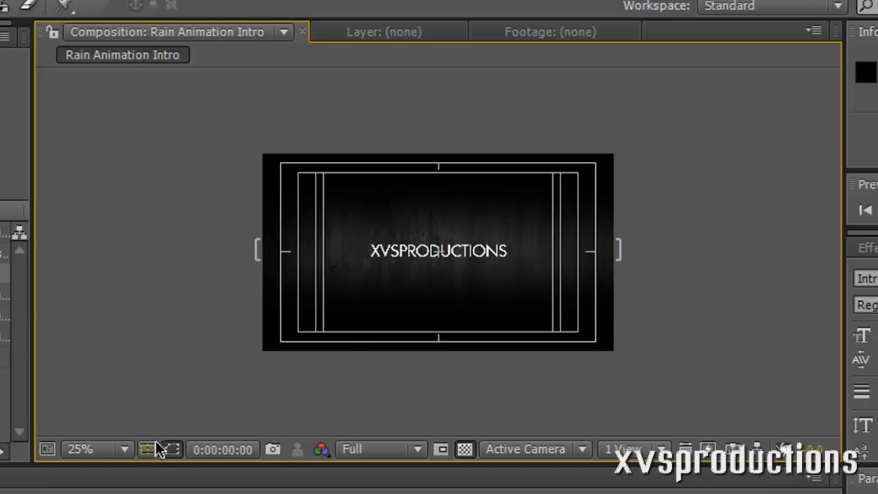
pyautogui.click(148, 449)
pyautogui.click(199, 473)
pyautogui.press('.')
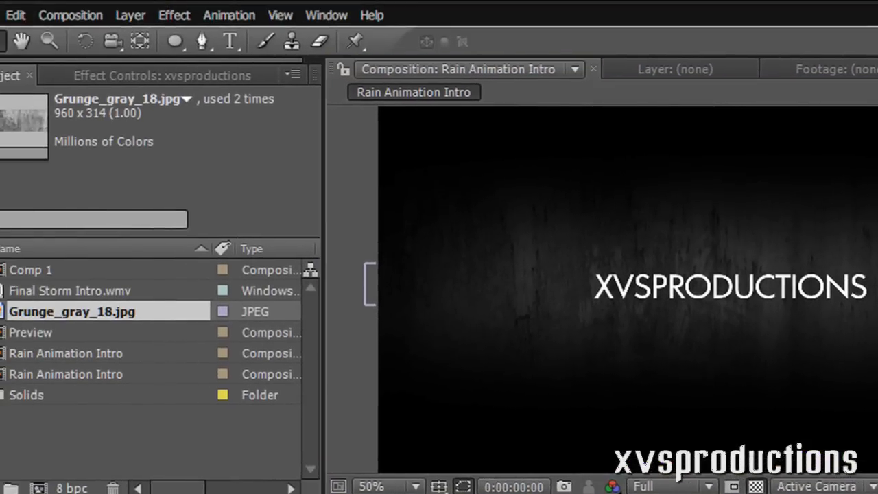
# - Apply the 3D Glasses perspective effect to the XVSPRODUCTIONS text layer
pyautogui.click(566, 267)
pyautogui.click(164, 14)
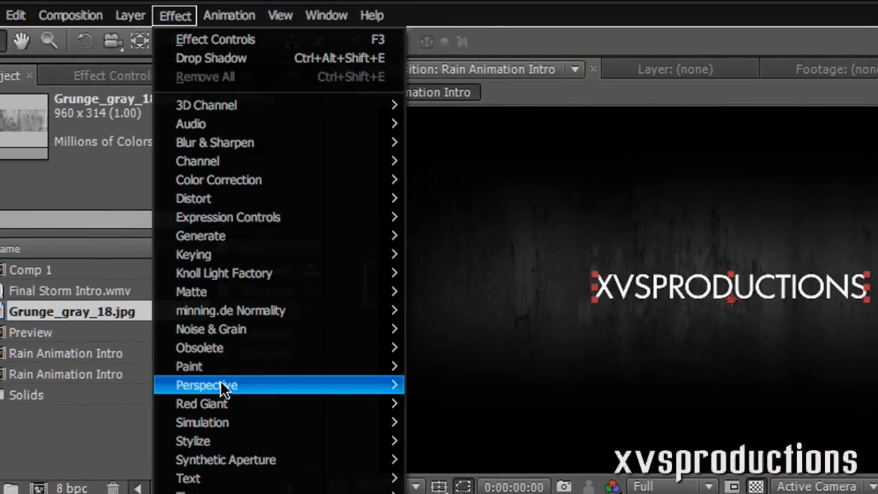
pyautogui.moveTo(370, 386)
pyautogui.click(427, 385)
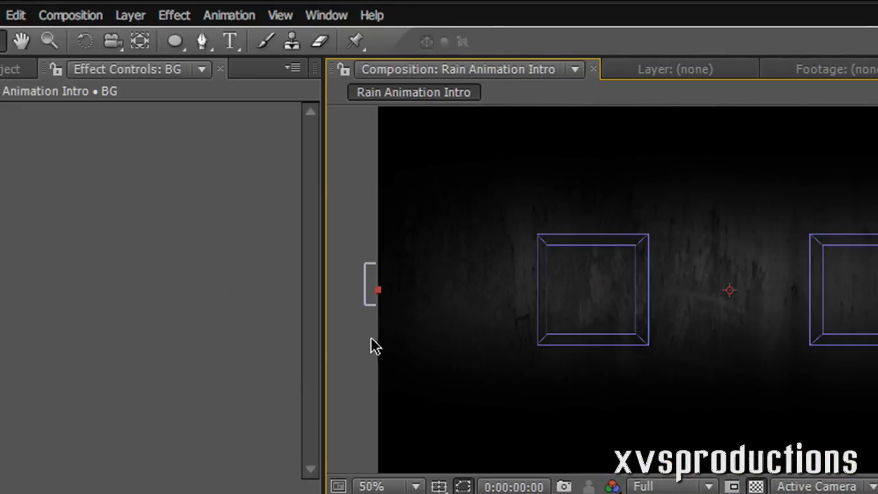
# - Add a Drop Shadow with Distance 4 and Softness 10
pyautogui.click(168, 17)
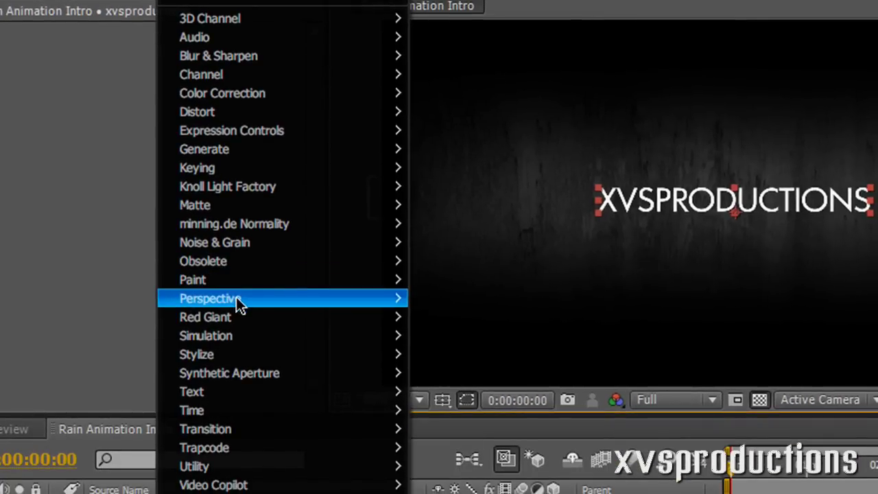
pyautogui.moveTo(236, 383)
pyautogui.click(457, 408)
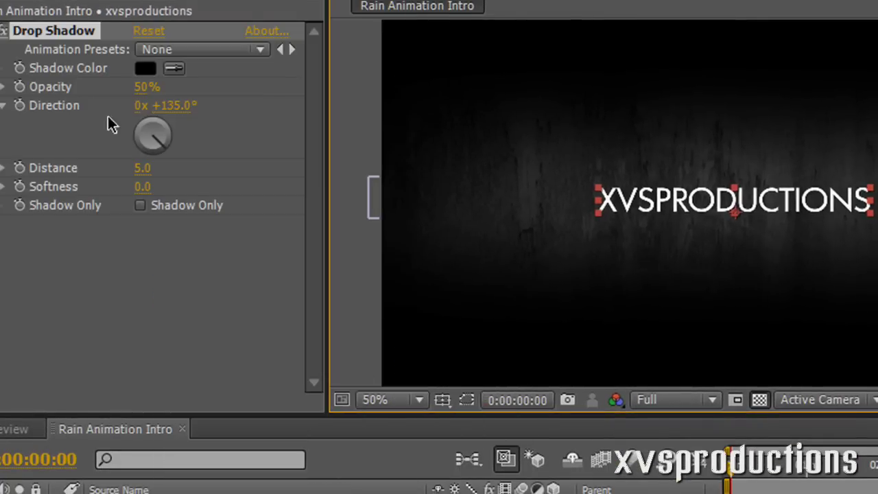
pyautogui.click(142, 168)
pyautogui.write('4')
pyautogui.press('Return')
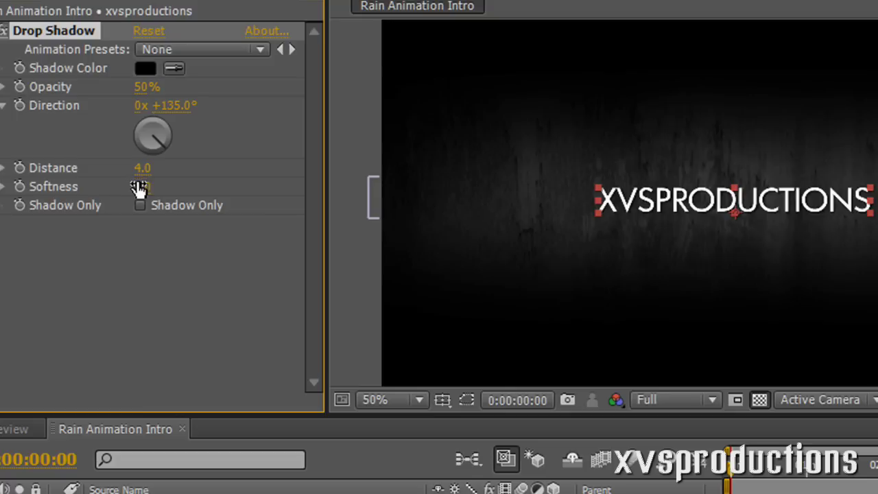
pyautogui.click(141, 187)
pyautogui.write('10')
pyautogui.press('Return')
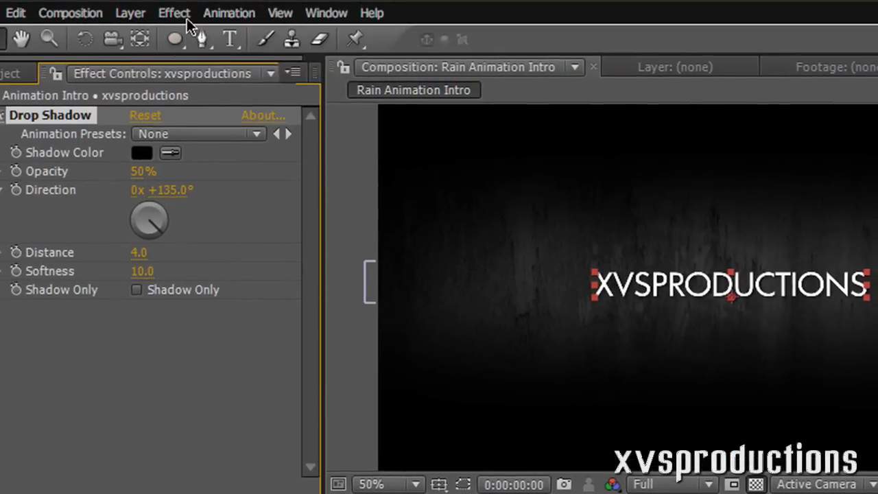
# - Add a Ramp effect and move it above Drop Shadow
pyautogui.click(187, 19)
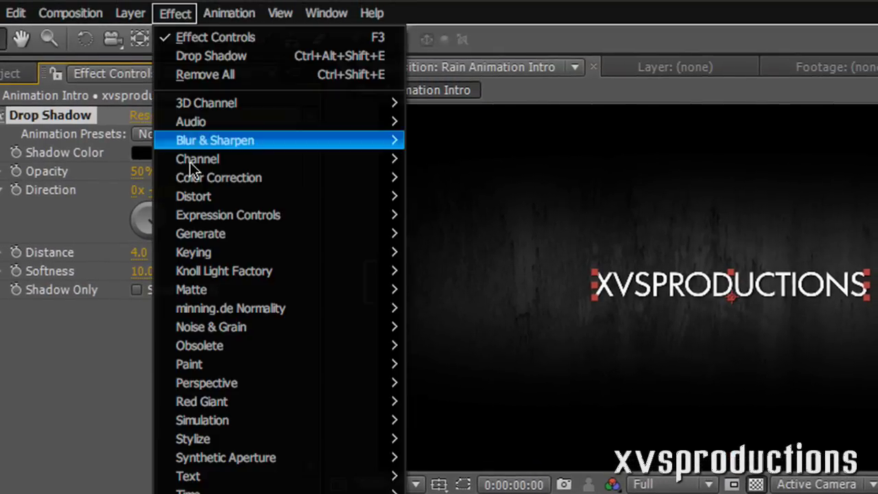
pyautogui.moveTo(233, 347)
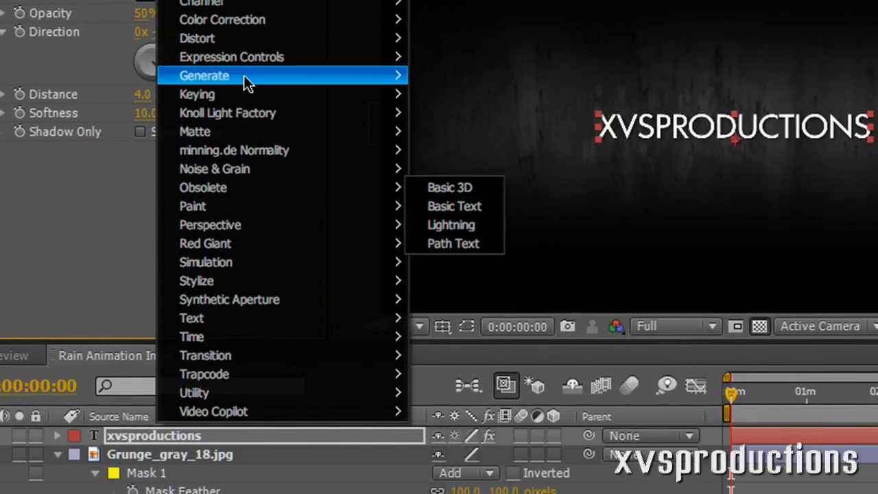
pyautogui.moveTo(304, 76)
pyautogui.click(429, 447)
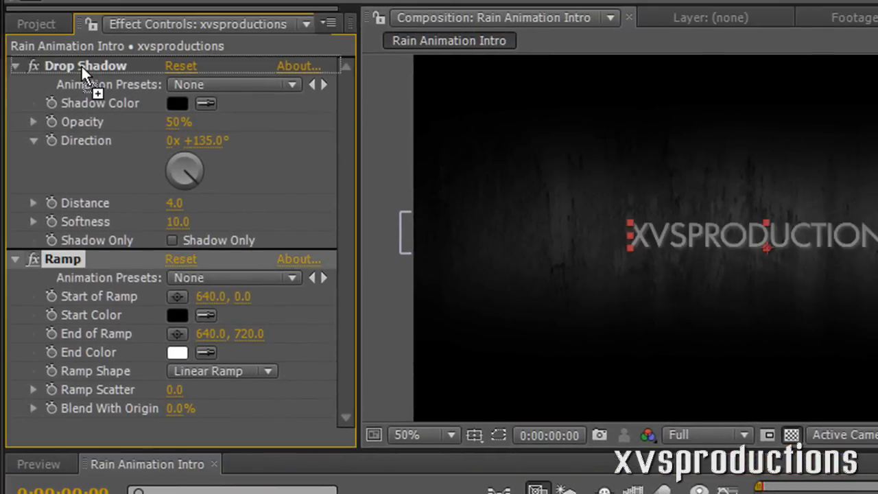
pyautogui.moveTo(84, 70); pyautogui.dragTo(83, 68)
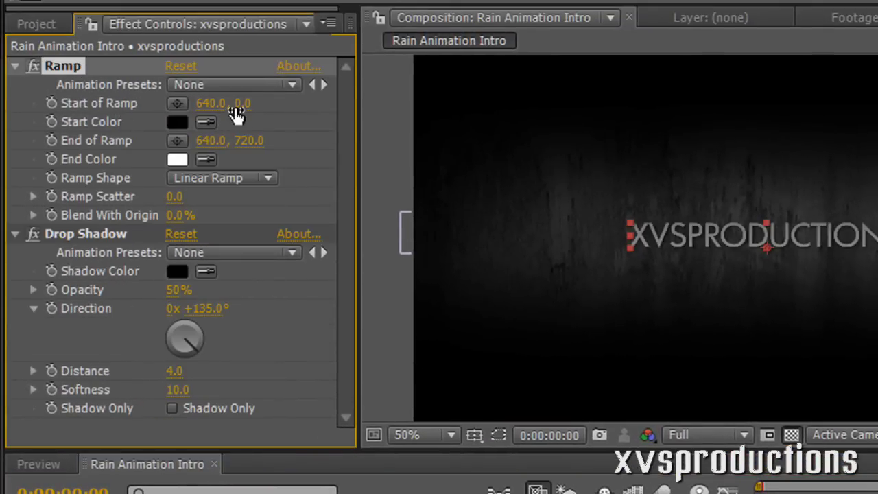
# - Position the Ramp's start and end points at 640,241 and 640,494
pyautogui.moveTo(248, 103); pyautogui.dragTo(213, 140)
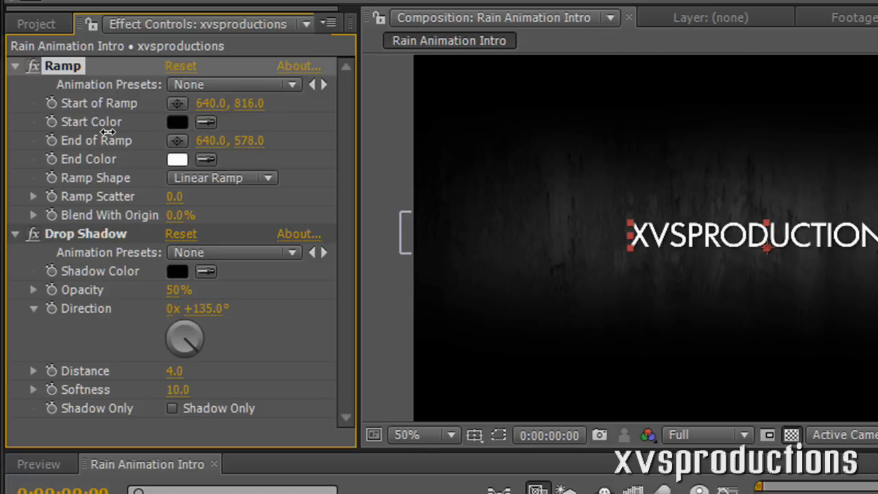
pyautogui.click(237, 103)
pyautogui.write('243')
pyautogui.press('Return')
pyautogui.scroll(-1, 412, 167)
pyautogui.scroll(1, 575, 215)
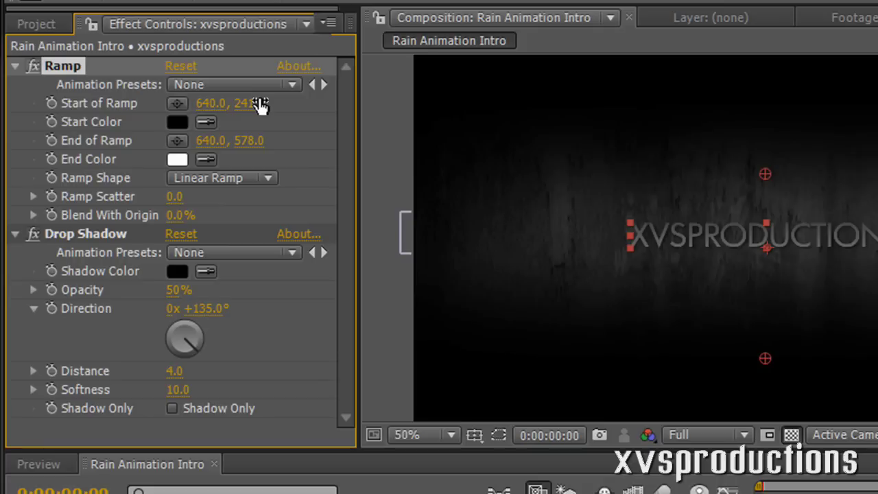
pyautogui.click(251, 158)
pyautogui.moveTo(251, 140); pyautogui.dragTo(206, 149)
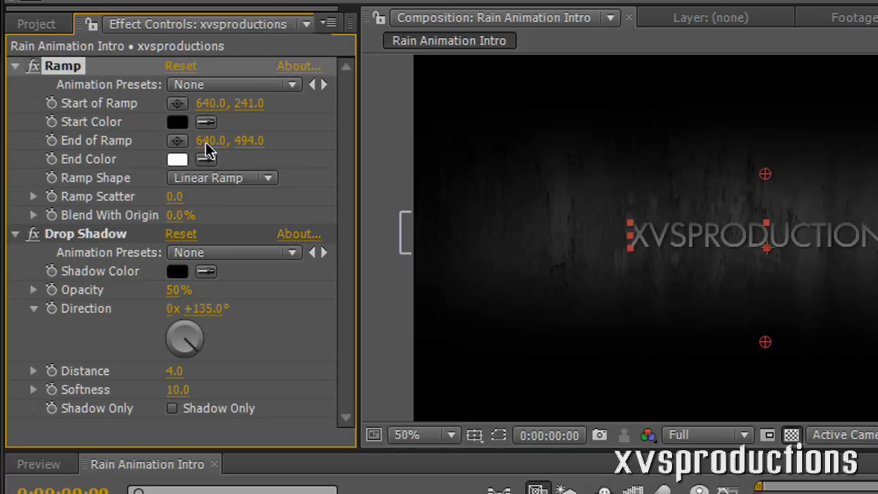
pyautogui.click(386, 170)
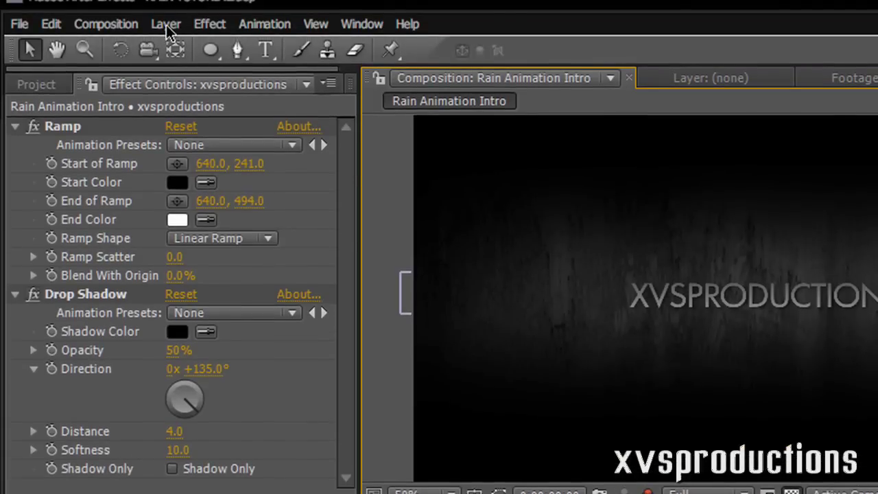
# - Create a dark gray full-frame solid named 'Rain Particle'
pyautogui.click(167, 26)
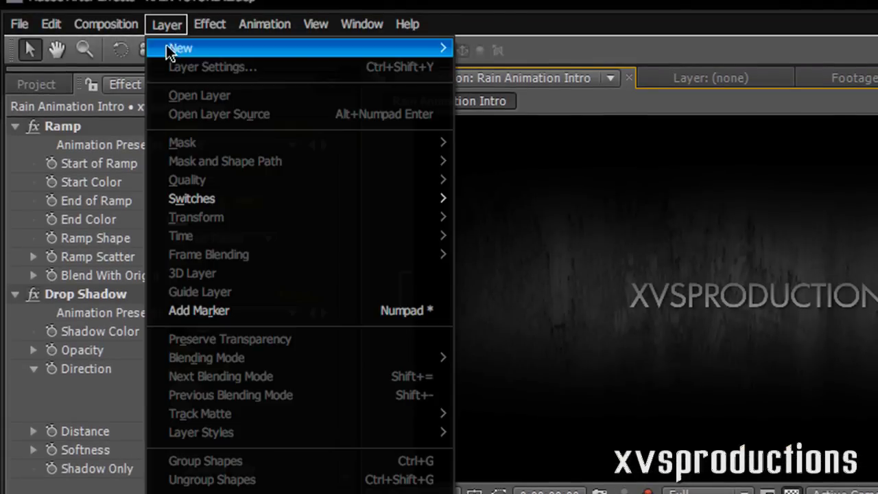
pyautogui.moveTo(455, 48)
pyautogui.click(466, 64)
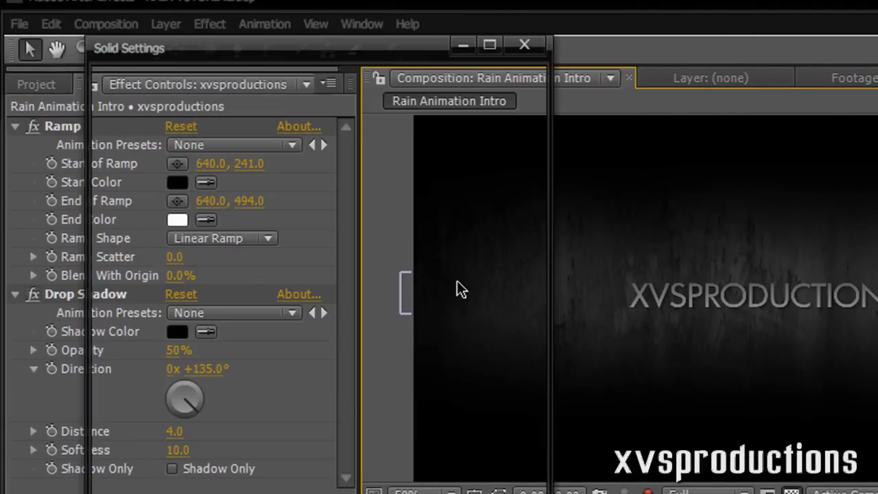
pyautogui.click(300, 423)
pyautogui.moveTo(280, 479); pyautogui.dragTo(115, 416)
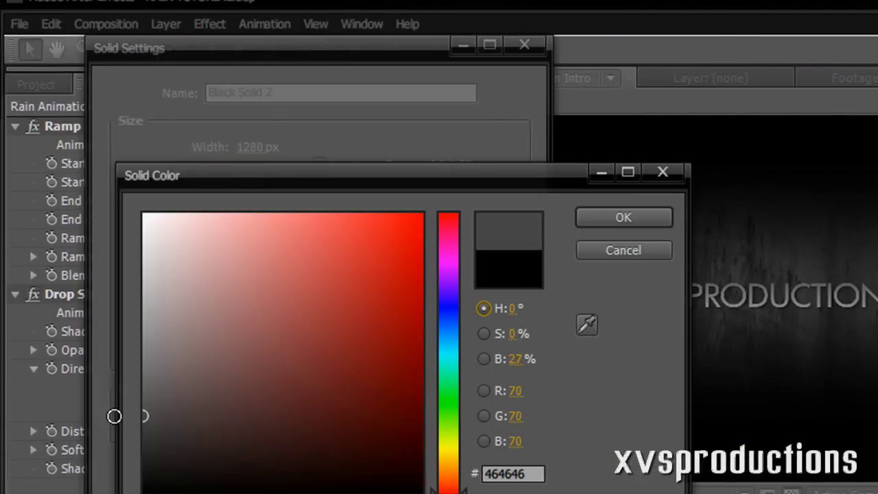
pyautogui.click(598, 221)
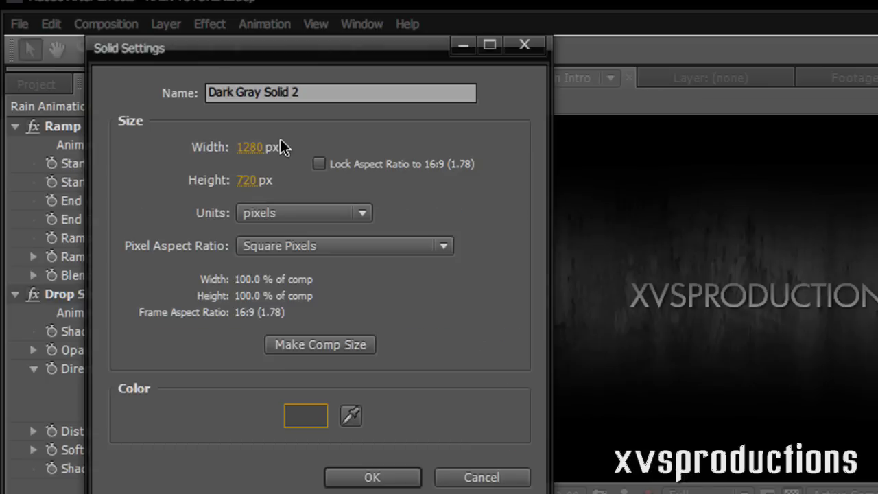
pyautogui.click(326, 96)
pyautogui.write('Rain Parti')
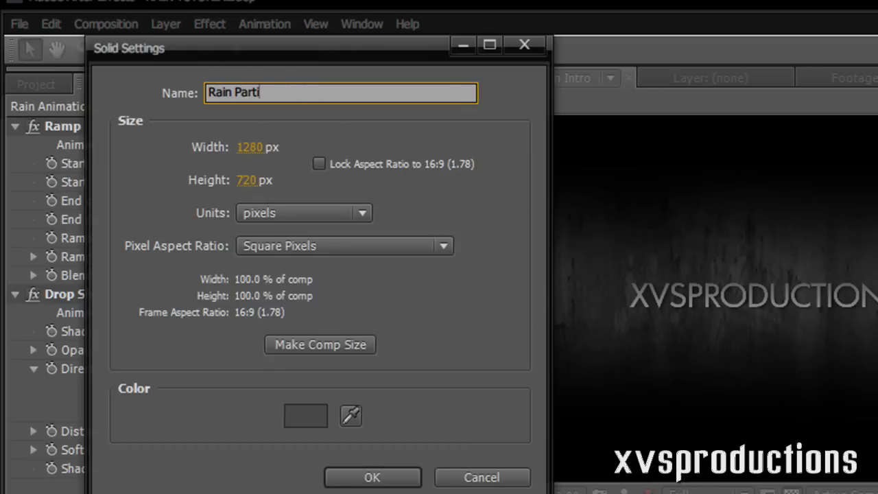
pyautogui.write('cle')
pyautogui.press('Return')
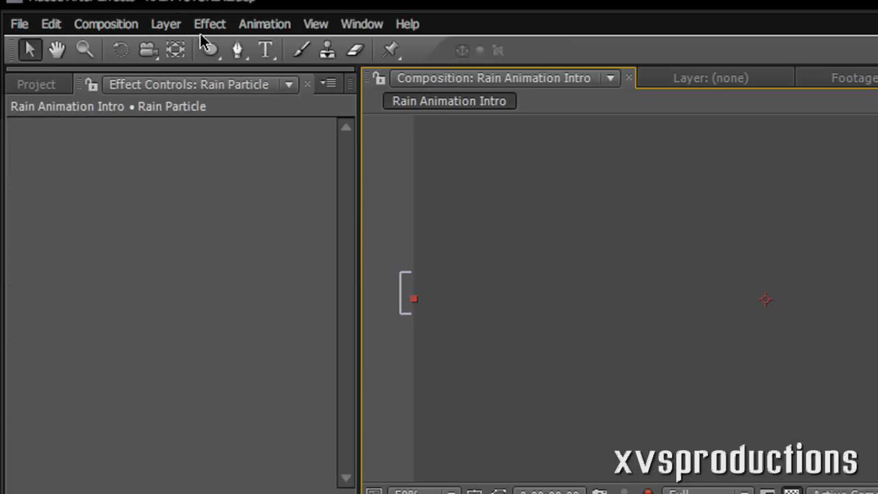
# - Apply CC Particle World with Grid off, then move the playhead to 0:00:57:17
pyautogui.click(206, 25)
pyautogui.moveTo(274, 432)
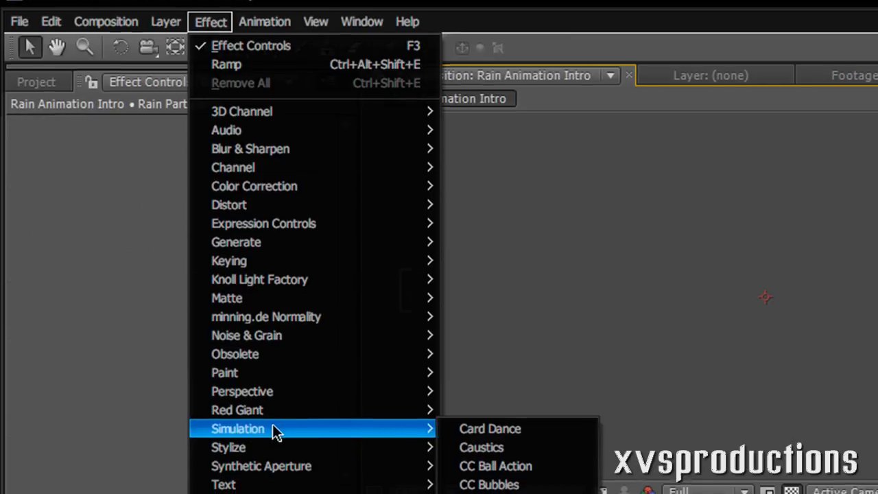
pyautogui.click(484, 286)
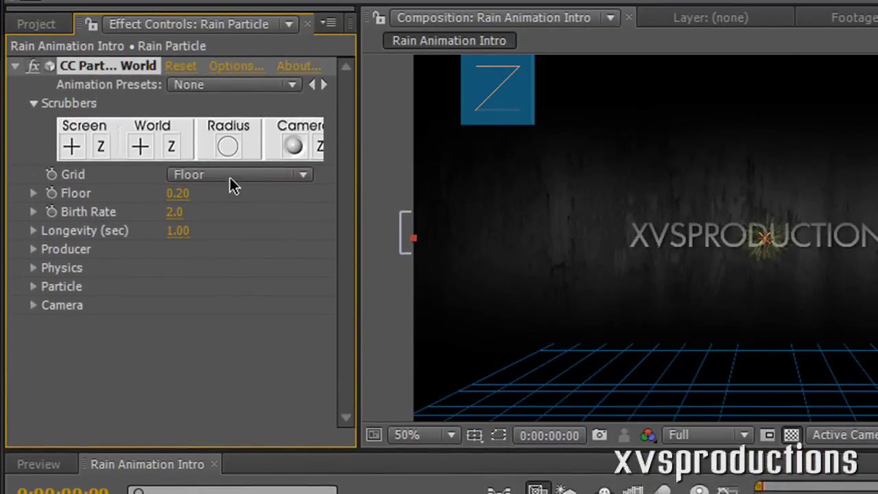
pyautogui.click(231, 179)
pyautogui.click(230, 104)
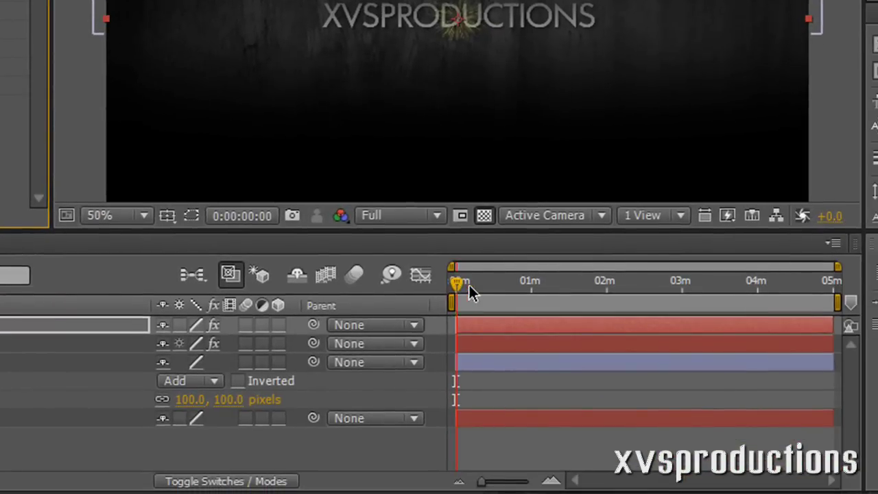
pyautogui.click(509, 282)
pyautogui.moveTo(516, 283); pyautogui.dragTo(529, 283)
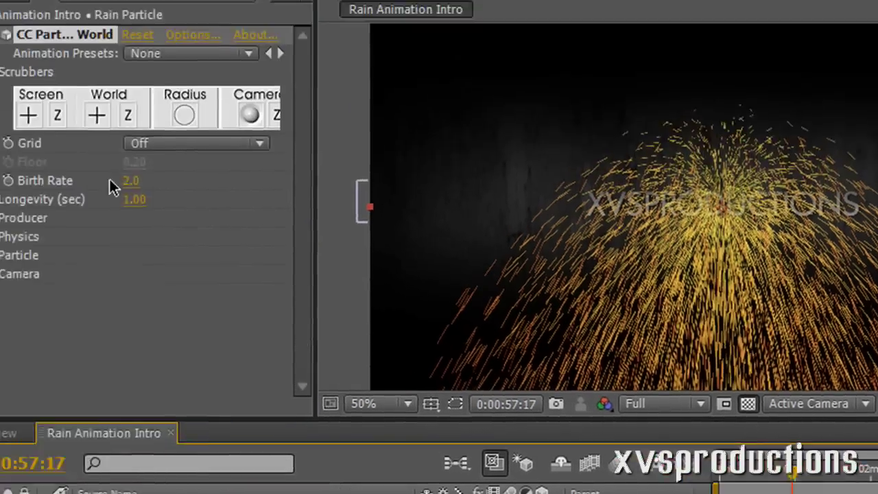
# - Set CC Particle World Birth Rate to 0.2 and Longevity to 10 seconds
pyautogui.click(177, 212)
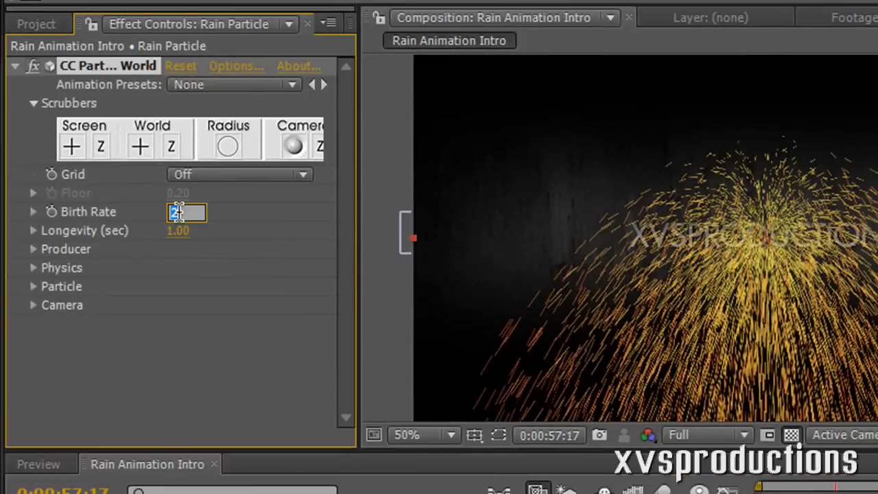
pyautogui.write('0.2')
pyautogui.press('Return')
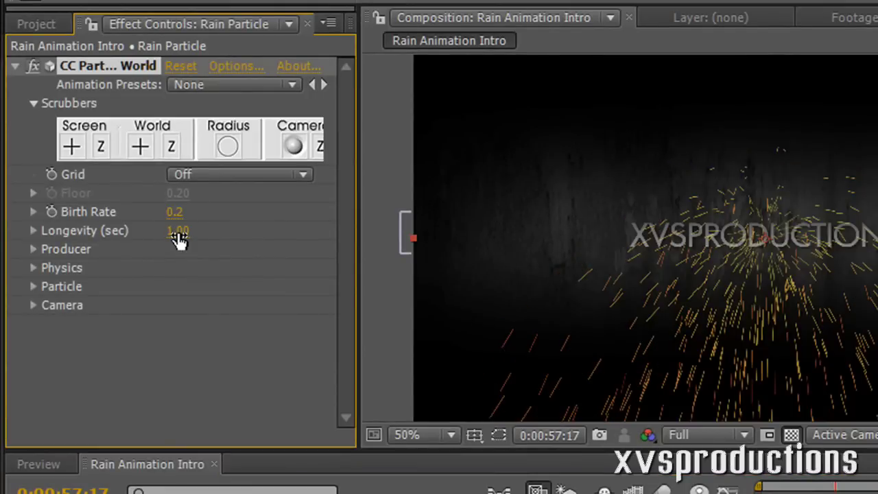
pyautogui.click(177, 233)
pyautogui.write('10')
pyautogui.press('Return')
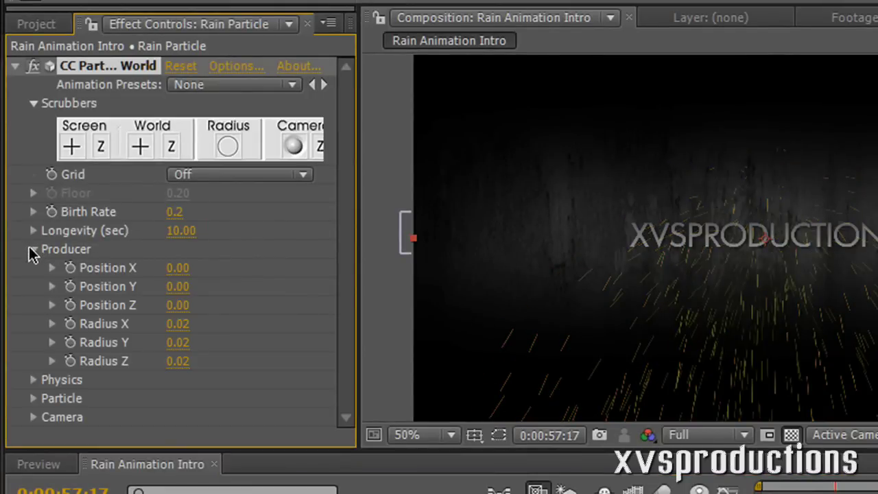
# - Set the Producer radii to X 0.38, Y 0.45 and Z 0.06
pyautogui.moveTo(180, 345); pyautogui.dragTo(238, 354)
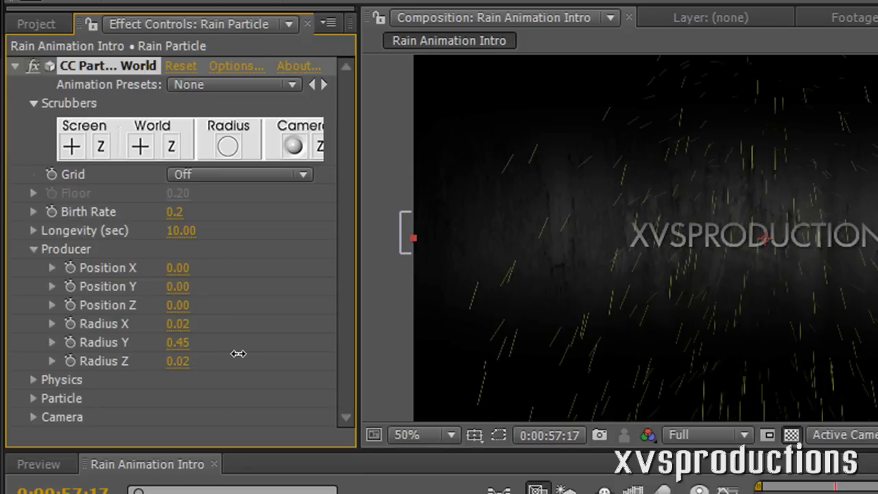
pyautogui.moveTo(173, 325); pyautogui.dragTo(220, 333)
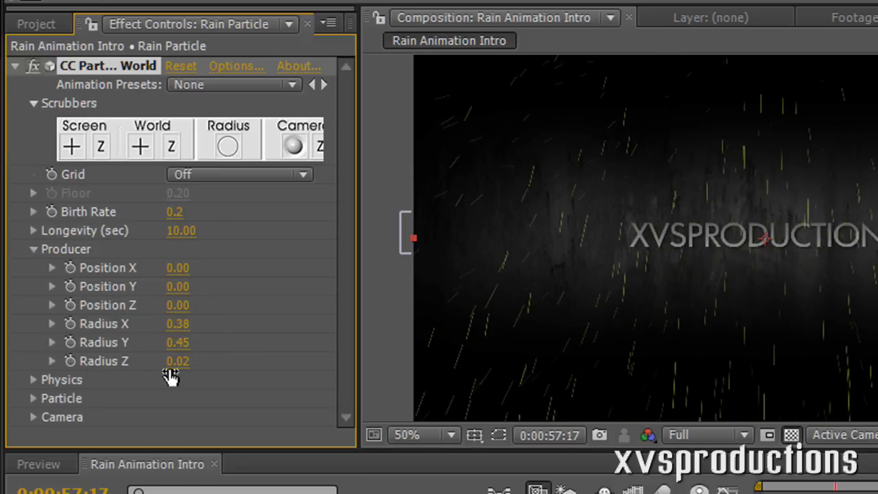
pyautogui.moveTo(175, 362); pyautogui.dragTo(181, 363)
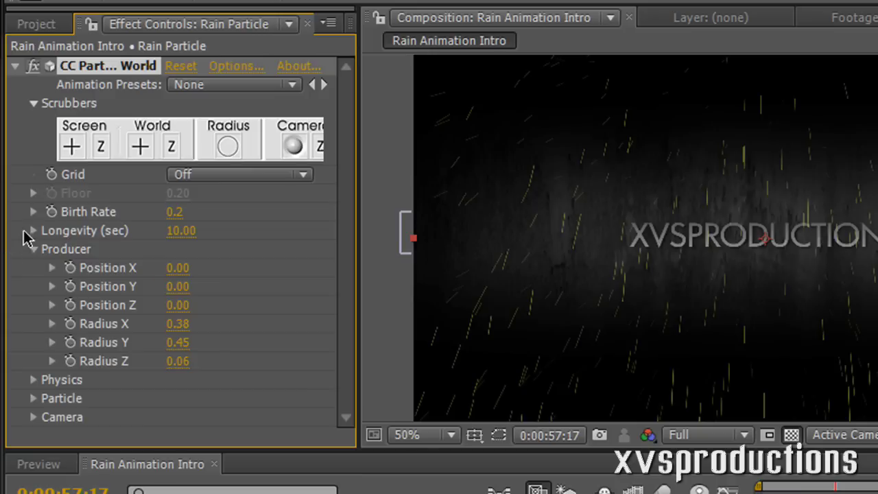
# - In Physics, set the animation type to Twirl and Velocity to 0
pyautogui.click(33, 249)
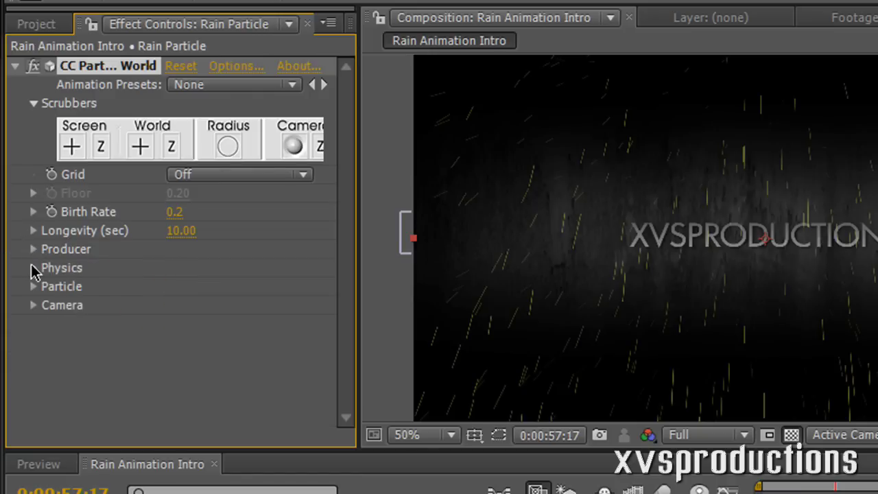
pyautogui.click(33, 268)
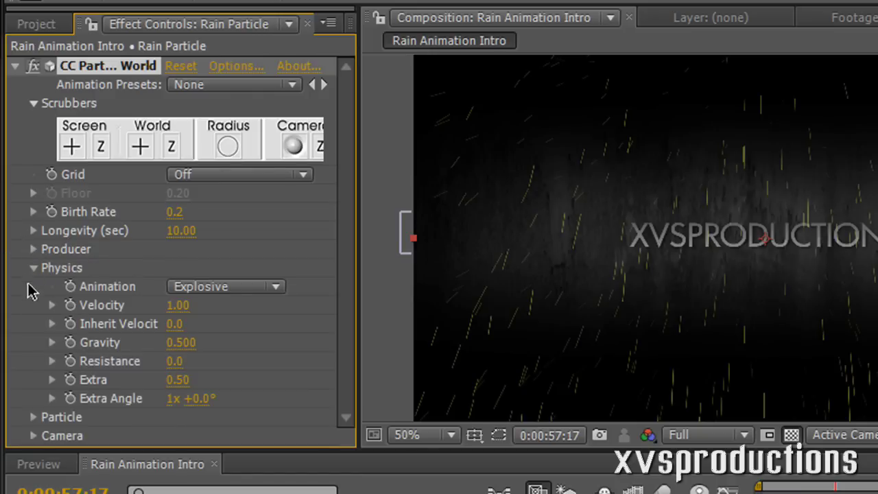
pyautogui.click(208, 294)
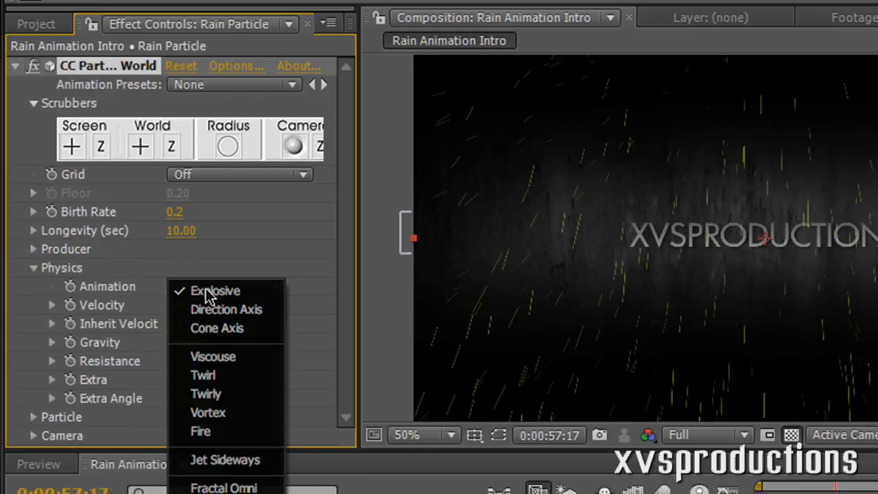
pyautogui.click(203, 376)
pyautogui.click(177, 306)
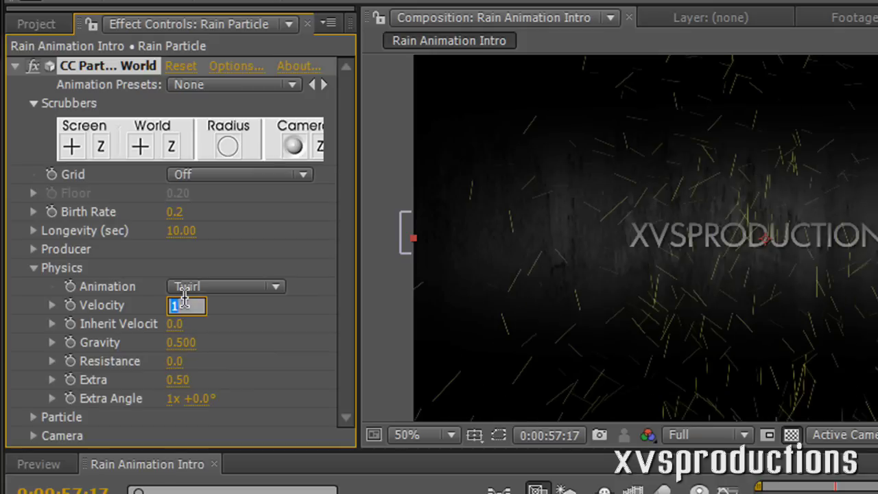
pyautogui.write('0')
pyautogui.press('Return')
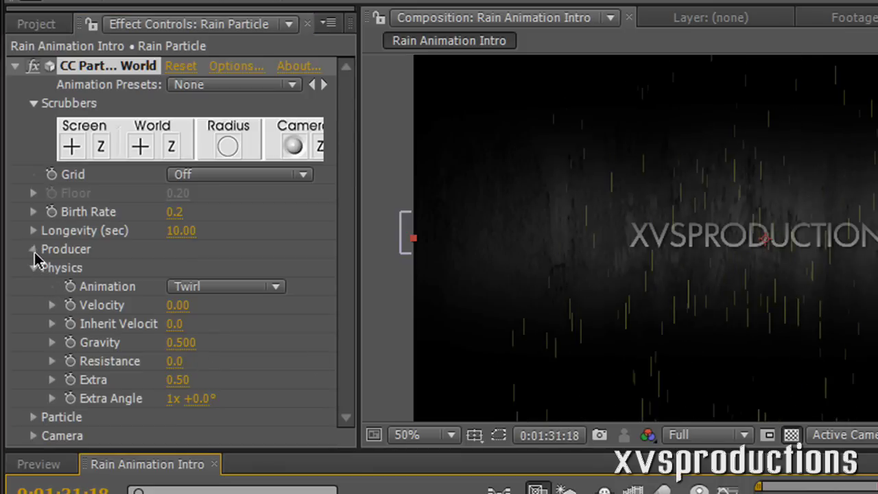
# - Widen the Producer Radius X to 0.86 and collapse the Producer settings
pyautogui.click(34, 250)
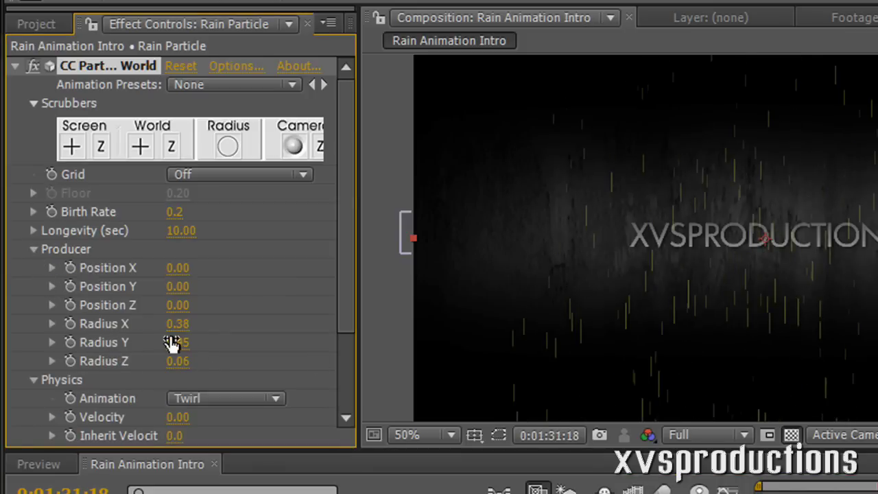
pyautogui.moveTo(180, 324); pyautogui.dragTo(232, 319)
pyautogui.click(34, 231)
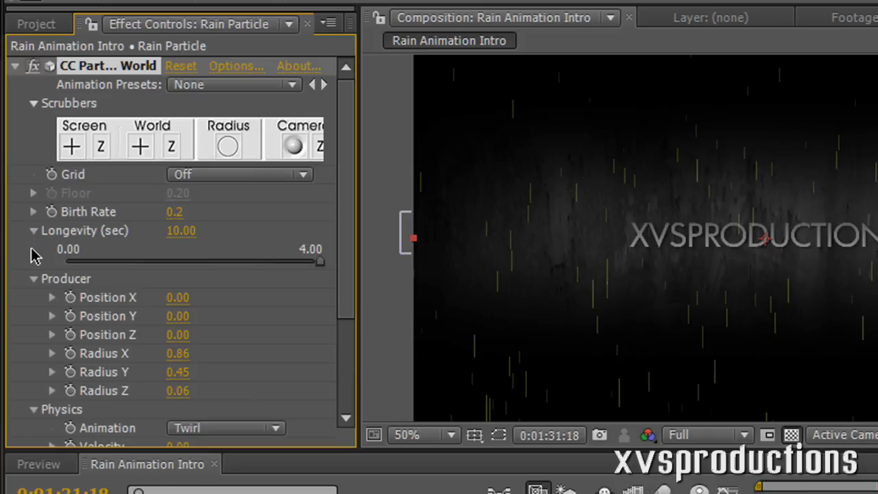
pyautogui.click(33, 231)
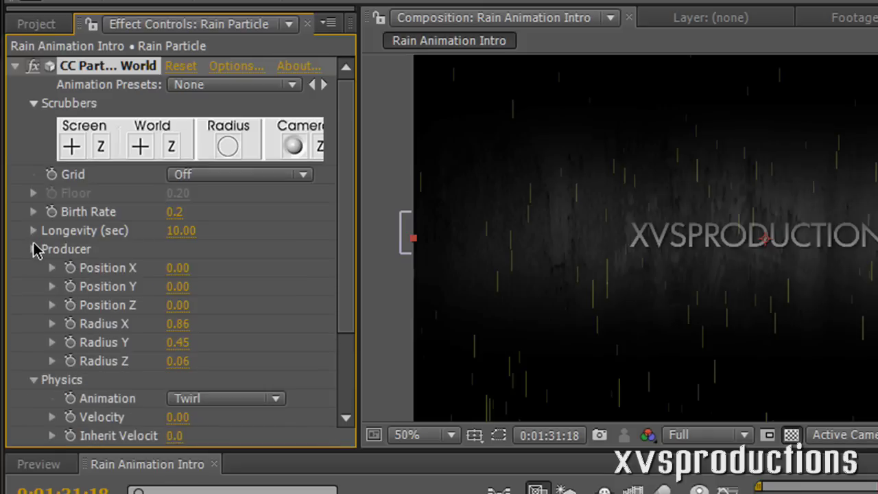
pyautogui.click(34, 249)
# - Set the particle Birth Color to grey #616161 and the Death Color to dark grey
pyautogui.click(34, 268)
pyautogui.click(34, 287)
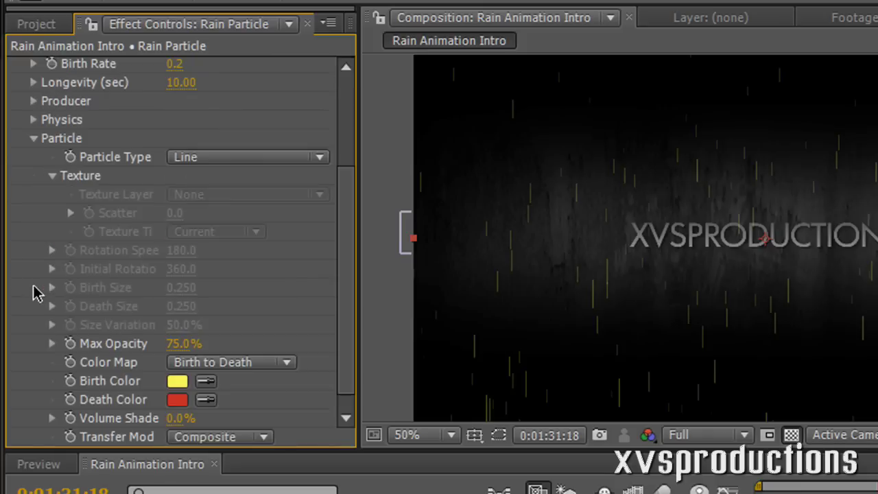
pyautogui.scroll(-1, 130, 327)
pyautogui.click(175, 362)
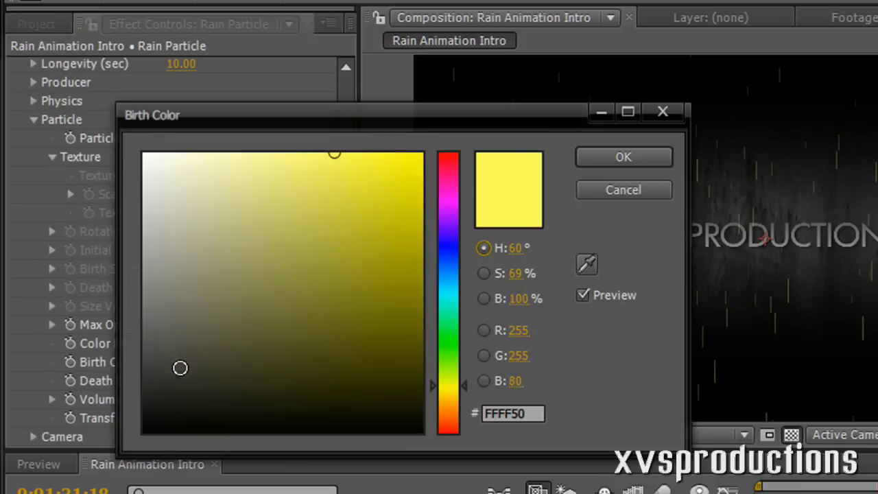
pyautogui.click(617, 163)
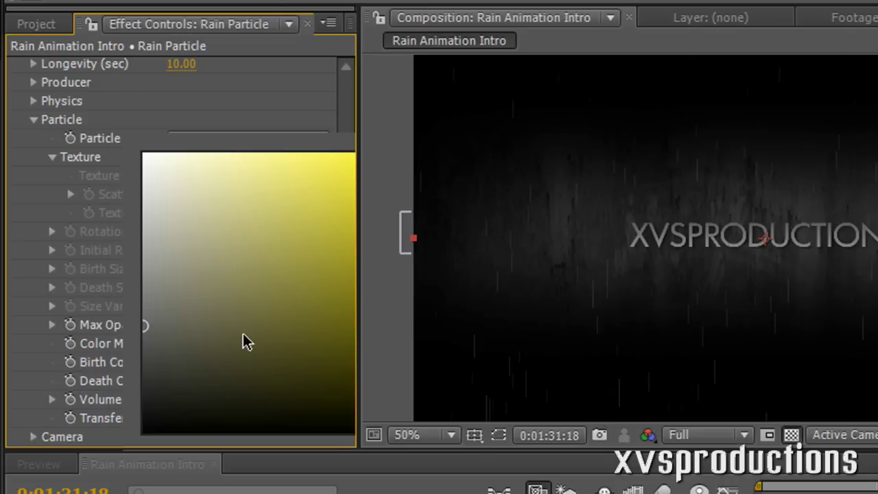
pyautogui.click(174, 381)
pyautogui.moveTo(155, 371)
pyautogui.mouseDown()
pyautogui.moveTo(129, 363)
pyautogui.moveTo(142, 355)
pyautogui.mouseUp()
pyautogui.click(640, 163)
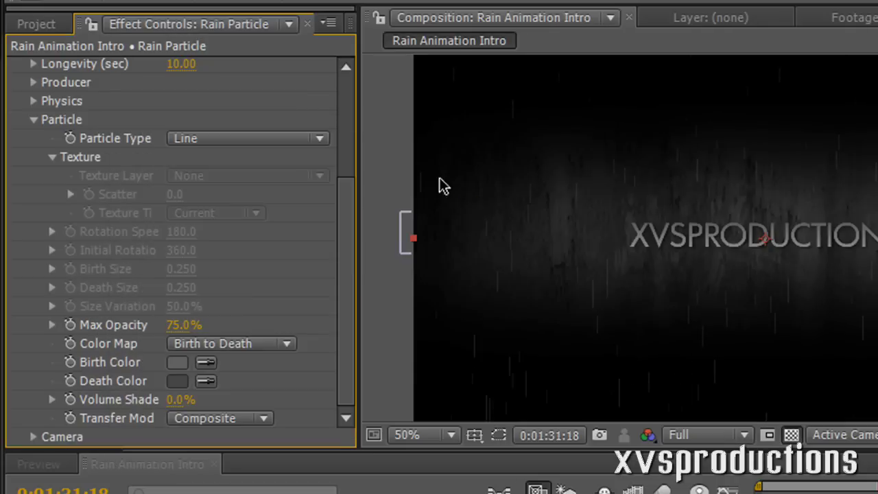
# - Lower the particles' Max Opacity to 50%
pyautogui.click(182, 325)
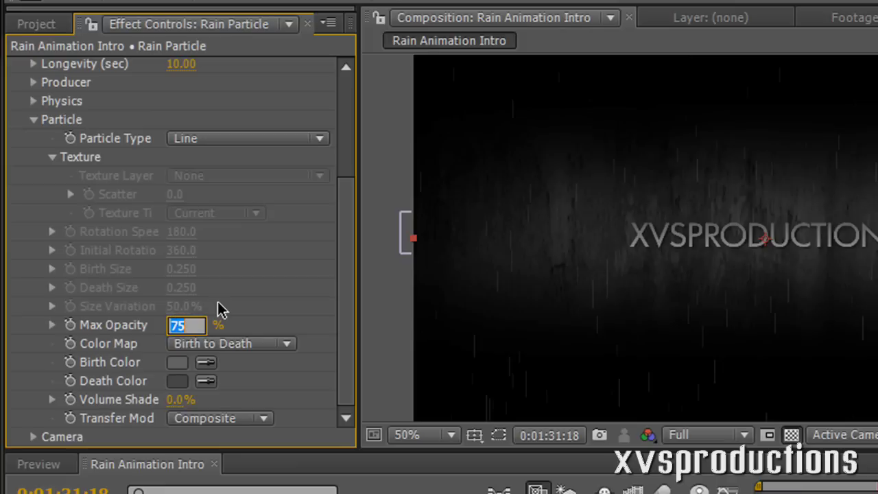
pyautogui.write('50')
pyautogui.press('Return')
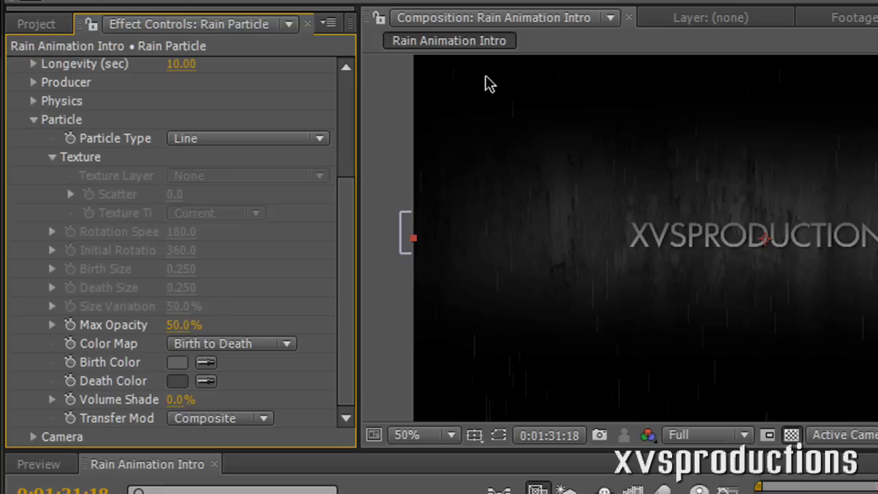
# - In Physics, set Velocity to 0.02 and Extra Angle to +75° for slanted rain
pyautogui.scroll(5, 96, 384)
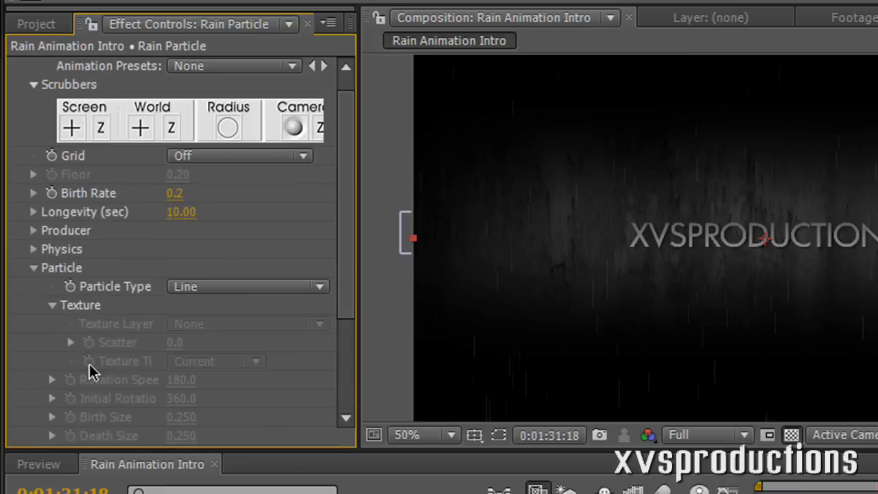
pyautogui.click(34, 267)
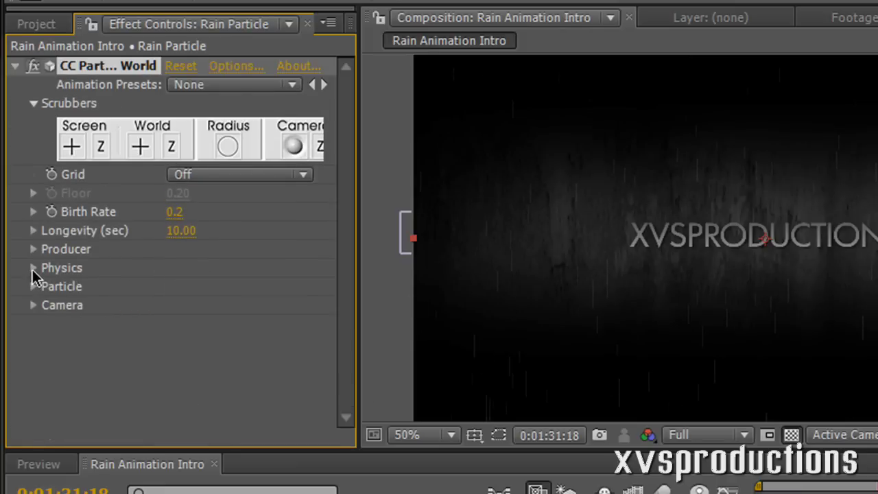
pyautogui.click(33, 269)
pyautogui.click(184, 306)
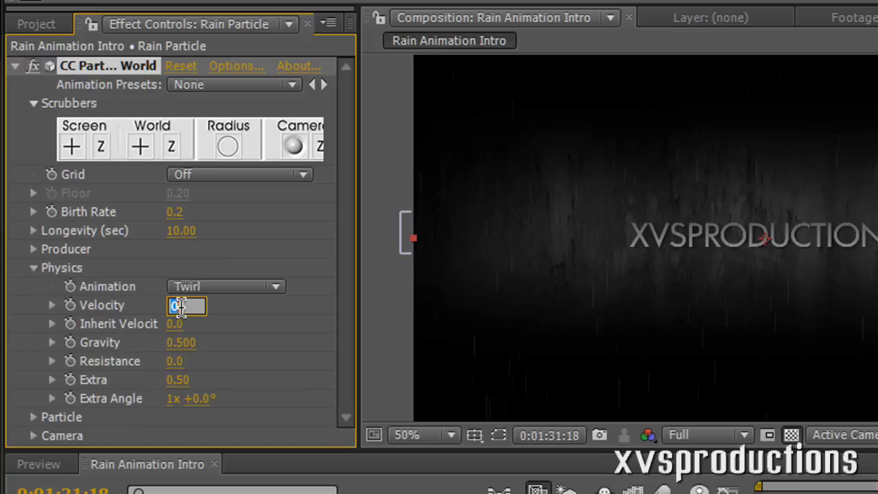
pyautogui.write('.02')
pyautogui.press('Return')
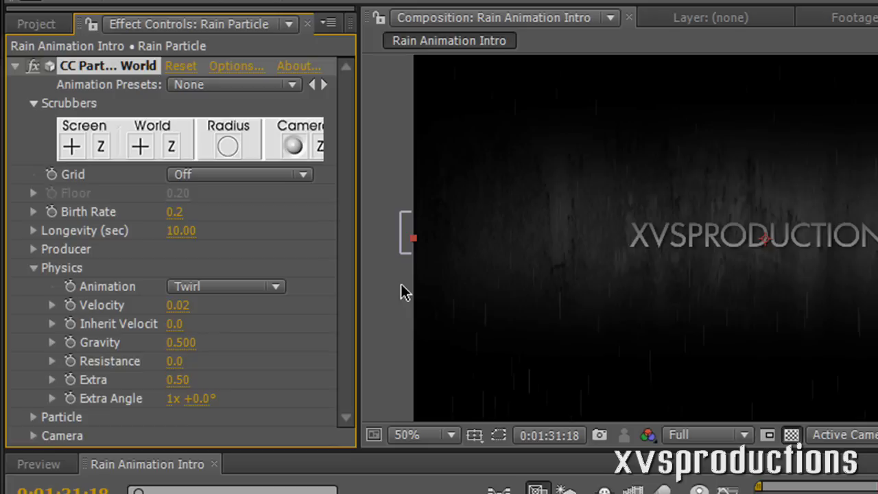
pyautogui.click(196, 400)
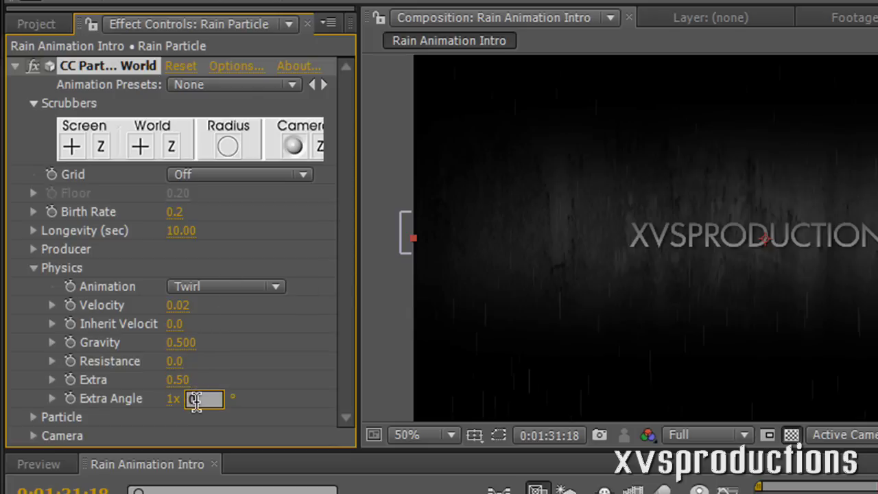
pyautogui.write('75')
pyautogui.press('Return')
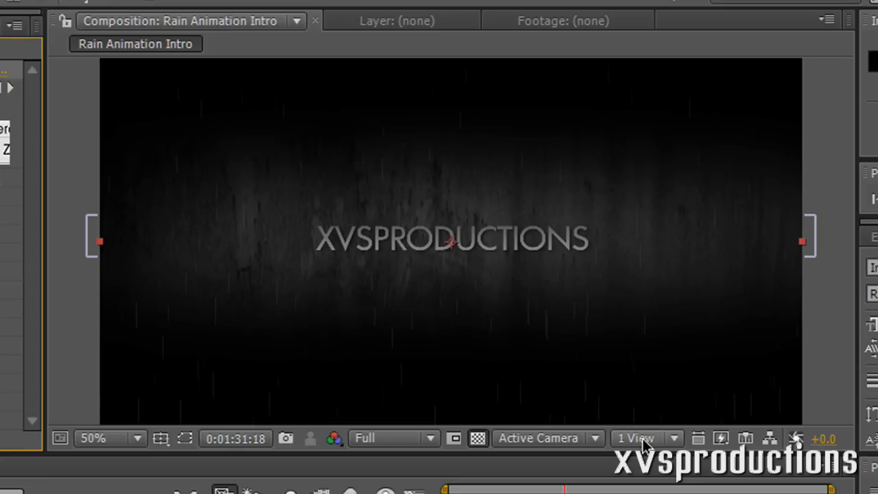
# - Enlarge the Composition viewer to show the finished rain intro
pyautogui.moveTo(643, 458); pyautogui.dragTo(643, 493)
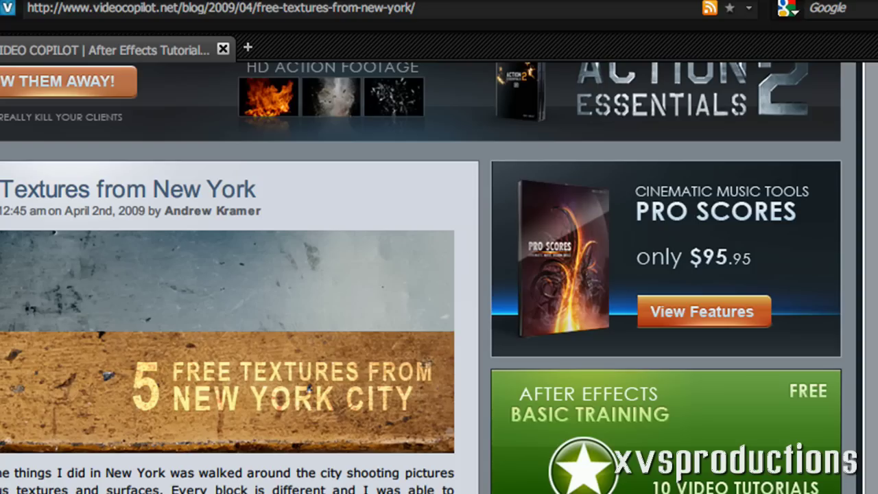
pyautogui.scroll(3, 64, 320)
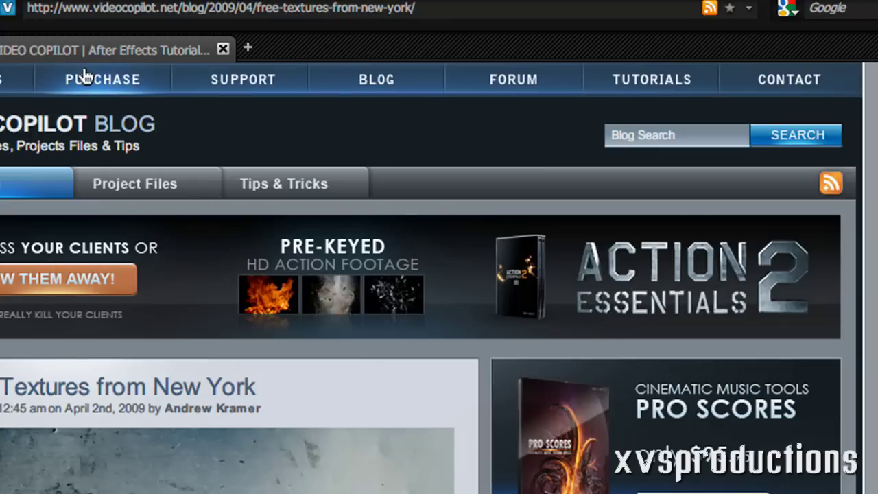
# - Go back to the Video Copilot Rainy Day post in Firefox
pyautogui.hotkey('alt', 'Left')
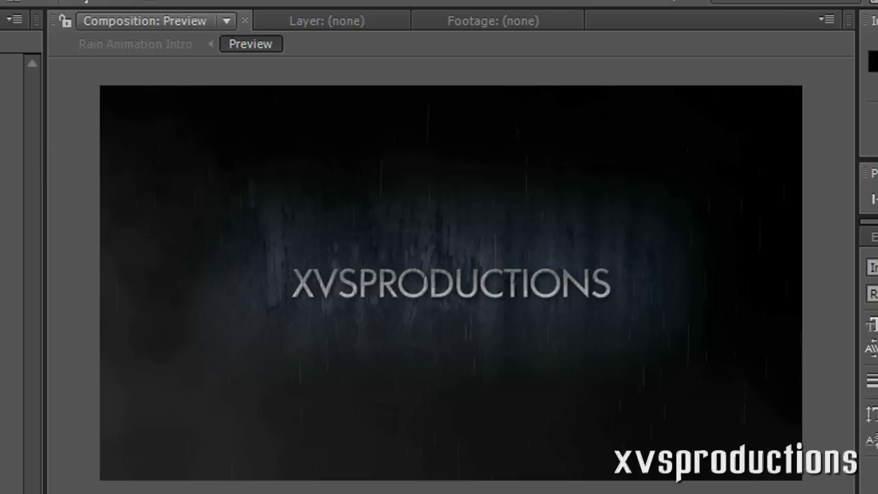
# - Apply a Curves effect to the grunge texture in Rain Animation Intro
pyautogui.click(135, 43)
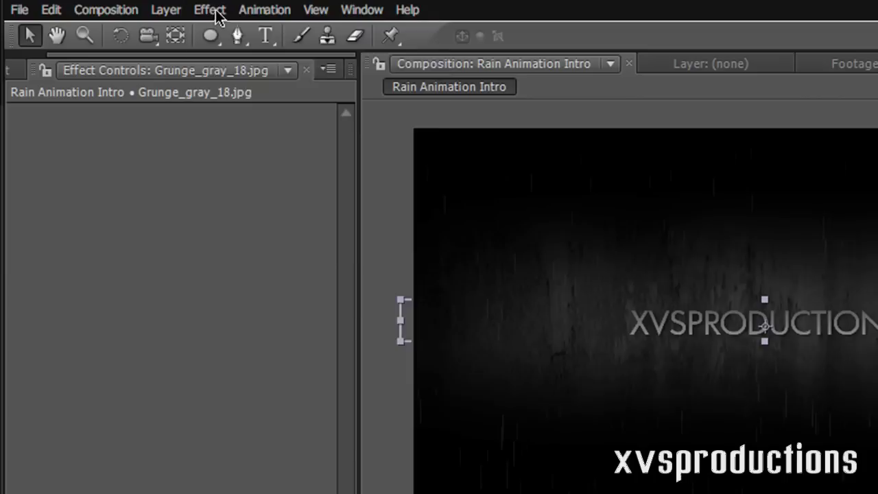
pyautogui.click(212, 9)
pyautogui.moveTo(378, 177)
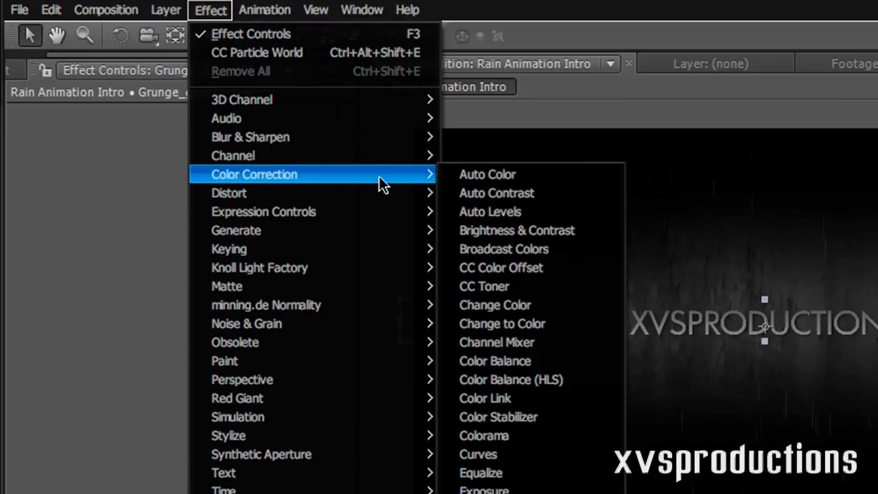
pyautogui.click(494, 454)
# - Raise the Blue curve and lower the Red curve to tint the texture blue
pyautogui.click(178, 151)
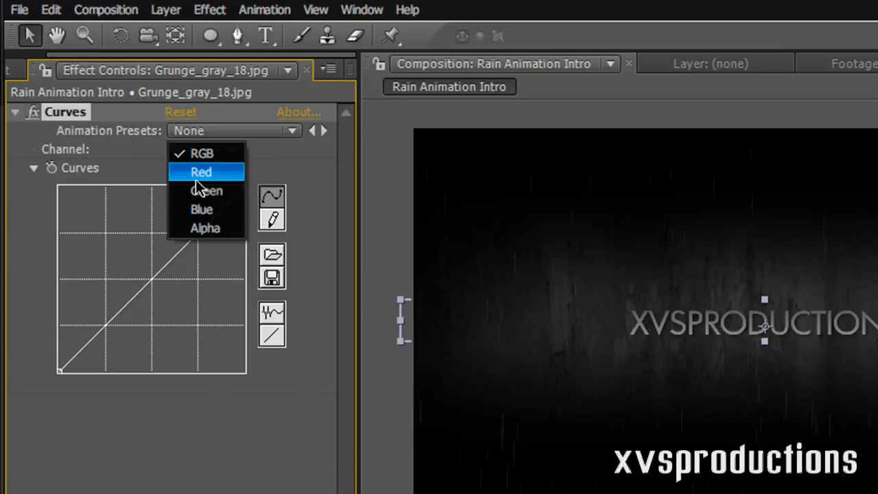
pyautogui.click(196, 207)
pyautogui.moveTo(155, 273); pyautogui.dragTo(144, 264)
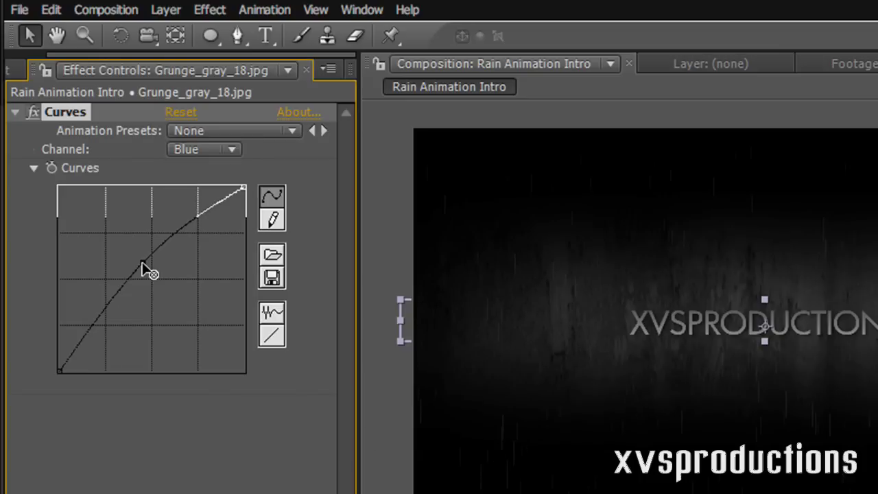
pyautogui.click(208, 150)
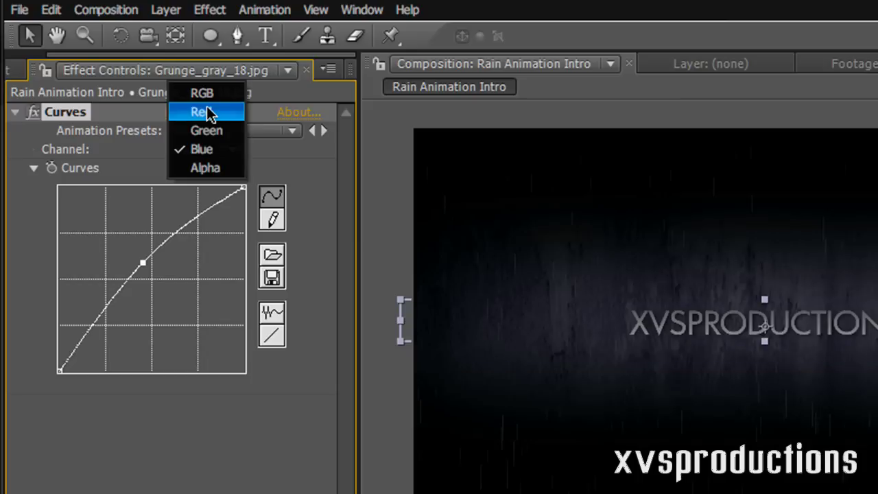
pyautogui.click(205, 111)
pyautogui.moveTo(144, 277); pyautogui.dragTo(155, 300)
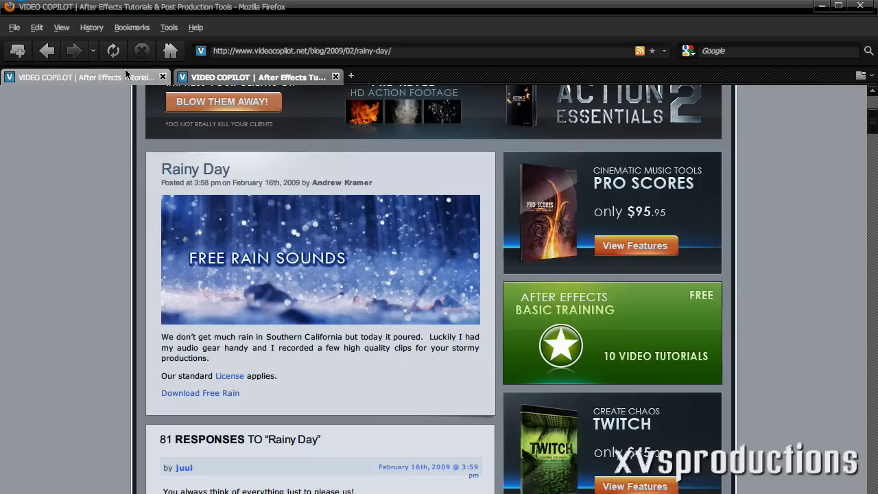
# - Switch to the Free Textures from New York post and scroll down it
pyautogui.click(123, 72)
pyautogui.scroll(-3, 146, 274)
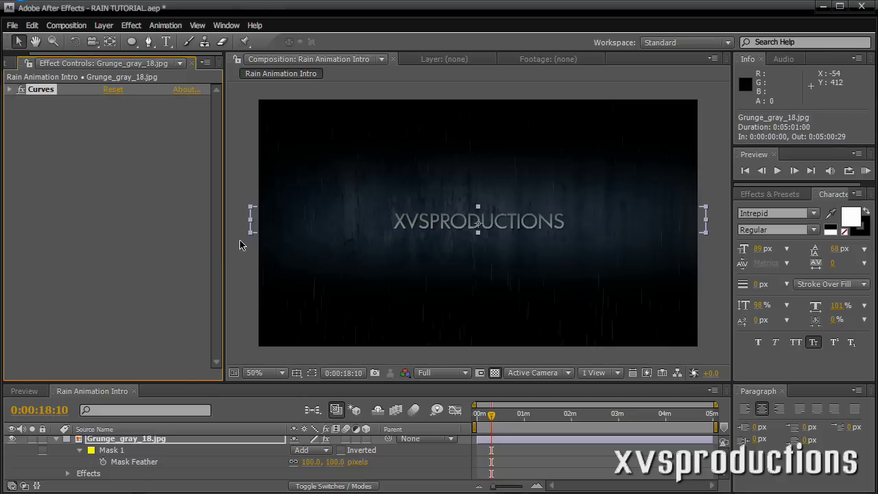
pyautogui.click(245, 263)
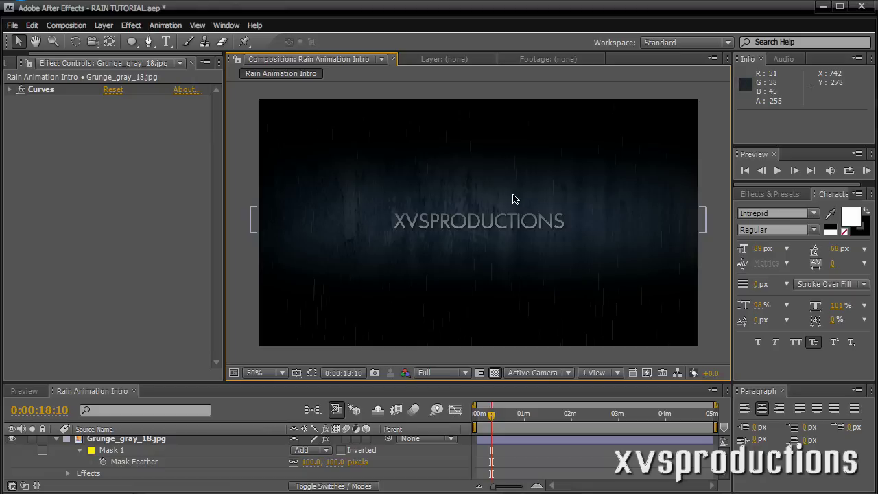
pyautogui.press(',')
pyautogui.press('.')
pyautogui.scroll(3, 58, 442)
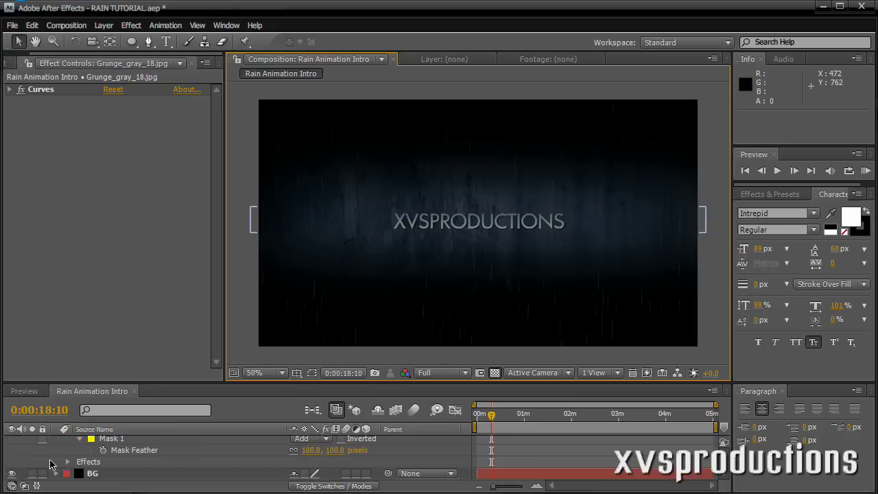
pyautogui.click(12, 453)
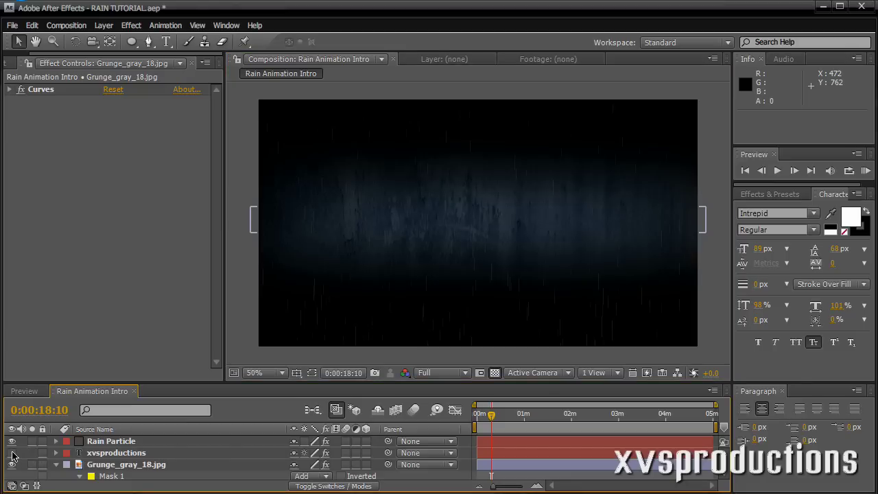
pyautogui.click(12, 453)
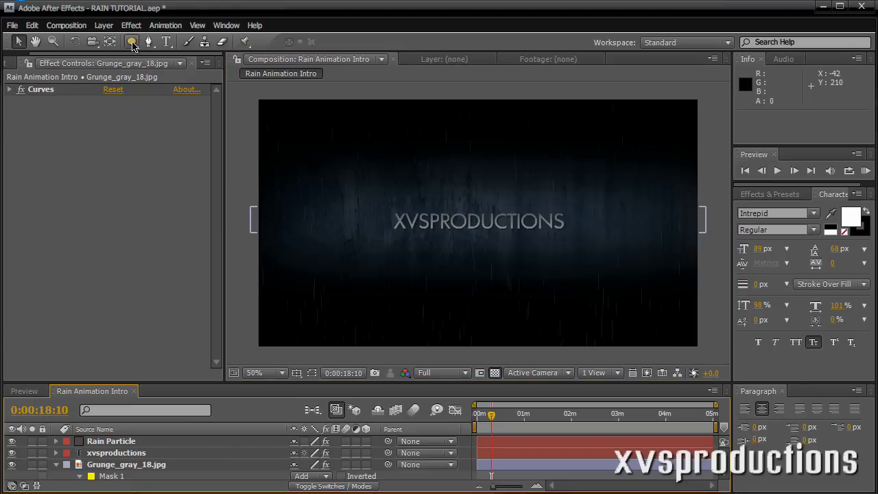
pyautogui.hotkey('alt', 'Tab')
pyautogui.scroll(3, 130, 243)
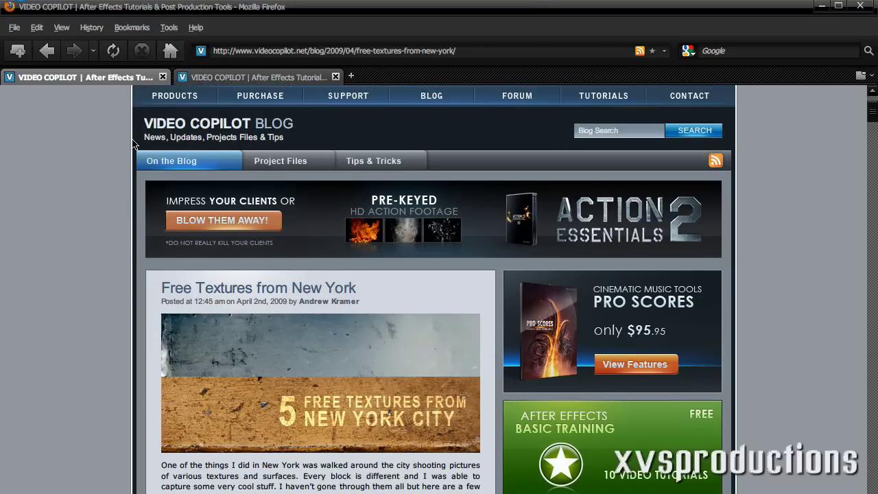
pyautogui.click(210, 74)
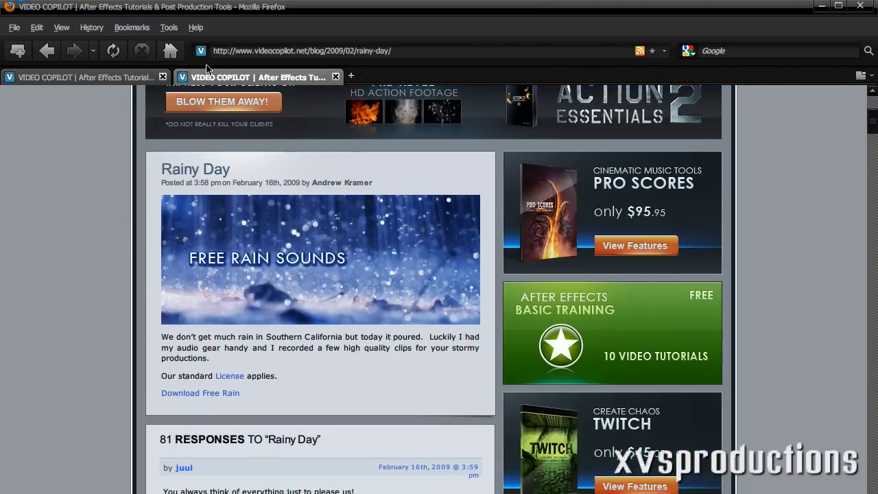
pyautogui.click(135, 78)
pyautogui.hotkey('alt', 'Tab')
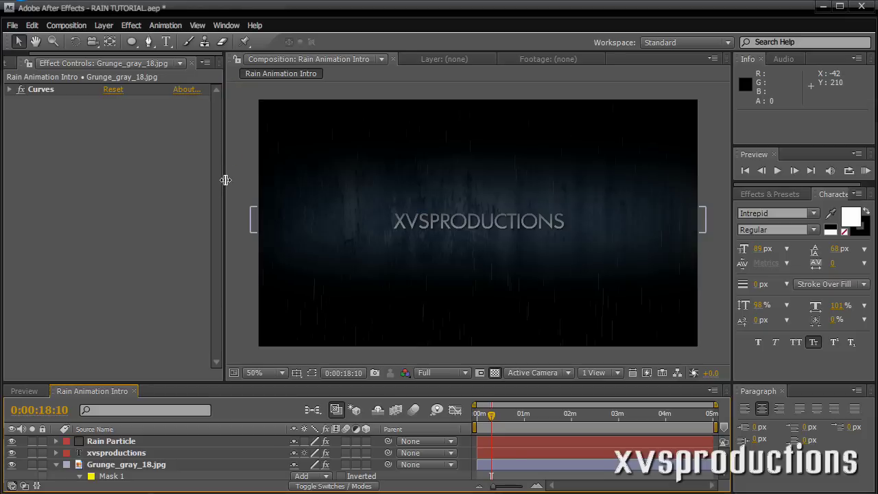